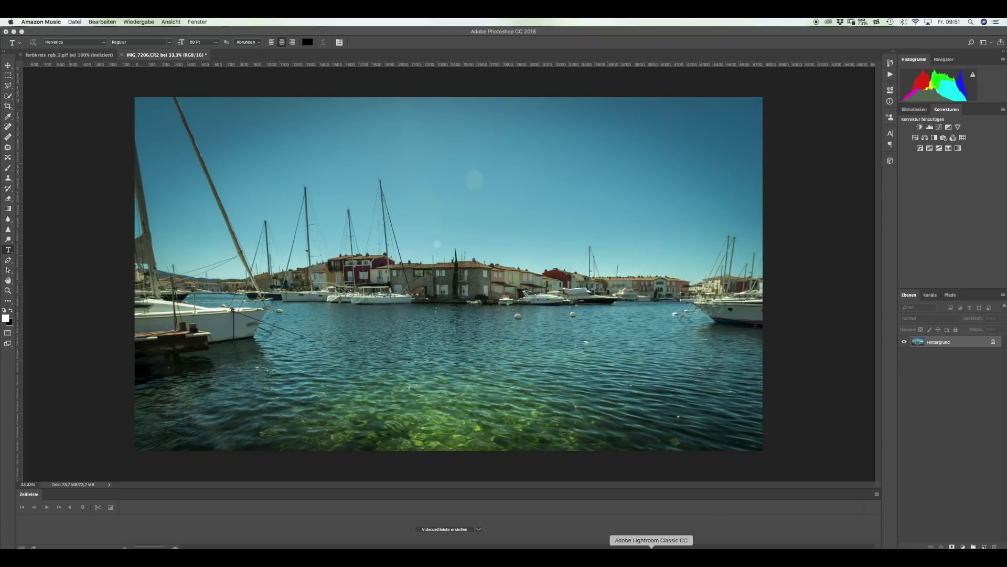
Compare the photo in Lightroom, then add the Kurven 1 Curves layer in Photoshop
left_click(651, 555)
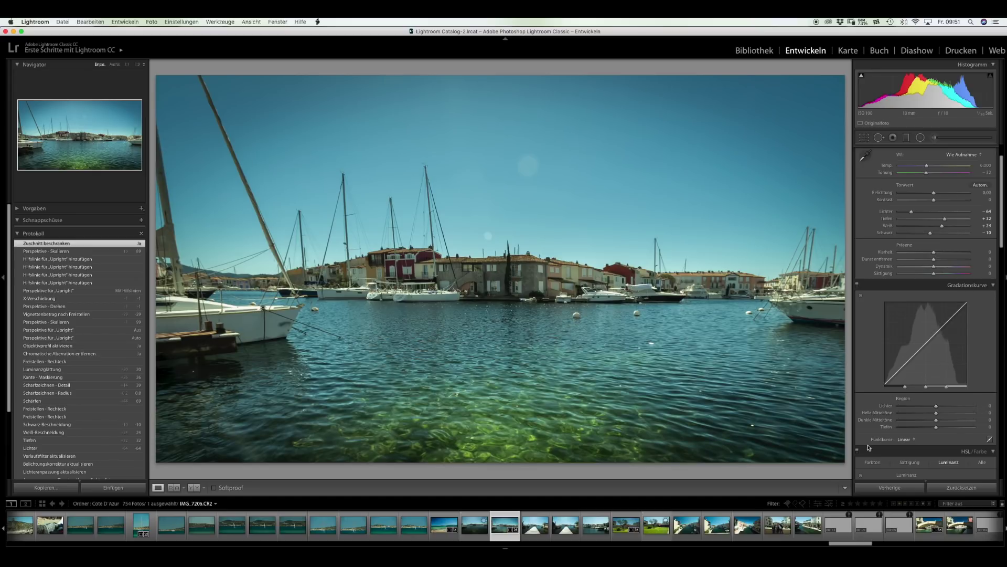
left_click(623, 556)
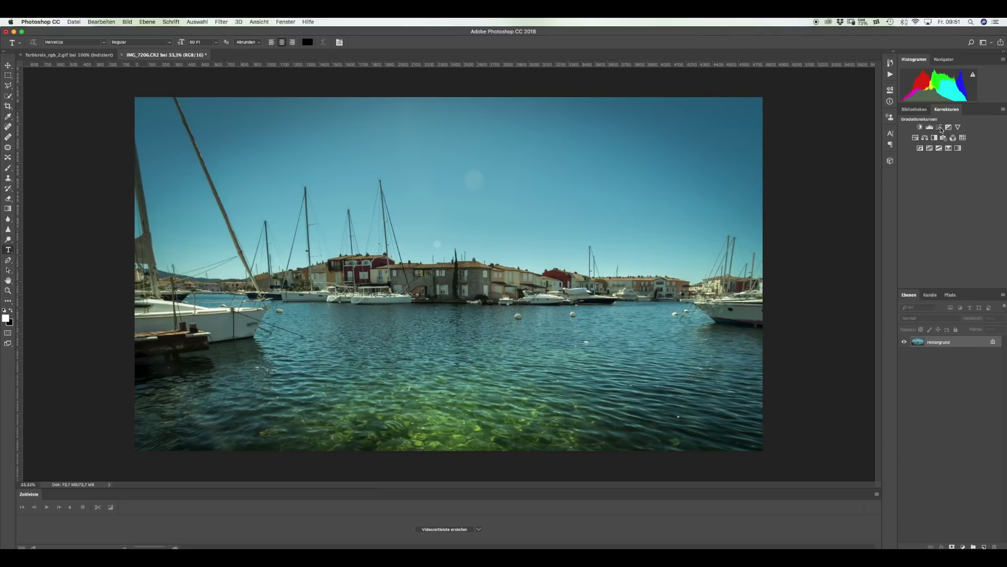
left_click(943, 127)
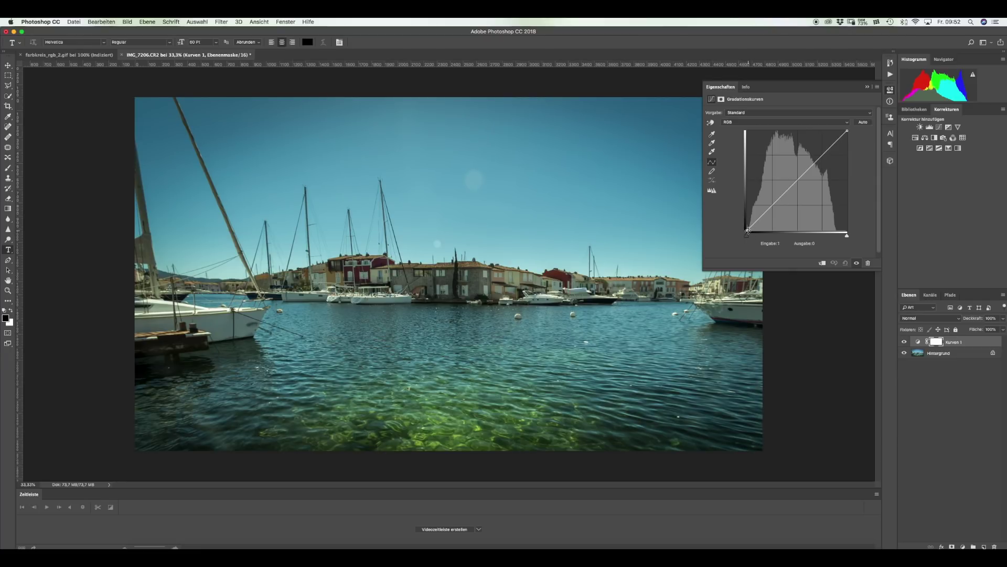
Nudge the black and white points, then pull a lower curve point down to darken shadows
mouse_move(748, 230)
left_mouse_down()
mouse_move(745, 202)
mouse_move(749, 234)
mouse_move(769, 235)
mouse_move(746, 232)
left_mouse_up()
mouse_move(848, 131)
left_mouse_down()
mouse_move(819, 130)
mouse_move(850, 135)
mouse_move(851, 151)
mouse_move(851, 127)
left_mouse_up()
left_click_drag(777, 202, 780, 206)
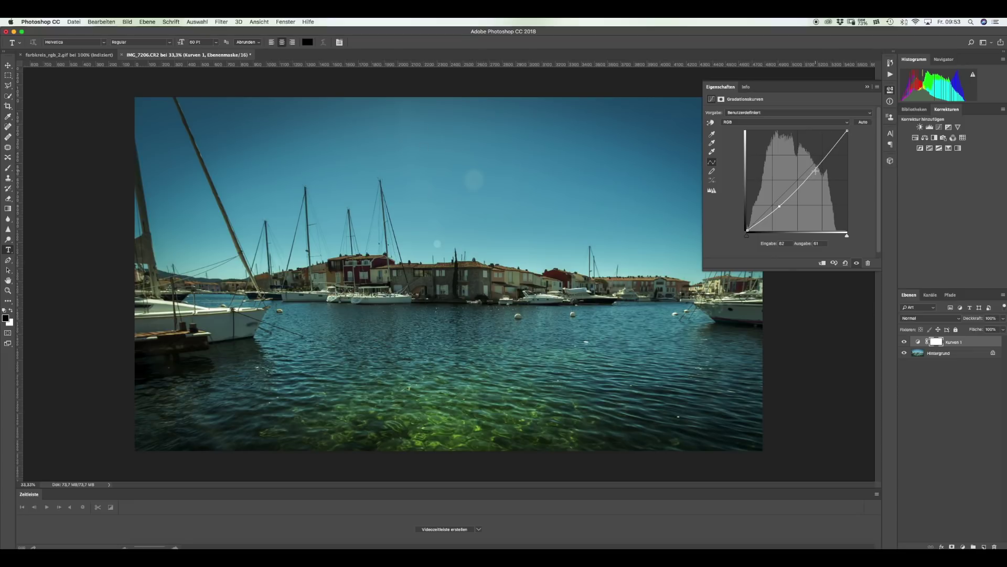
Test brightening and darkening by moving upper and lower RGB curve points
left_click_drag(816, 169, 813, 159)
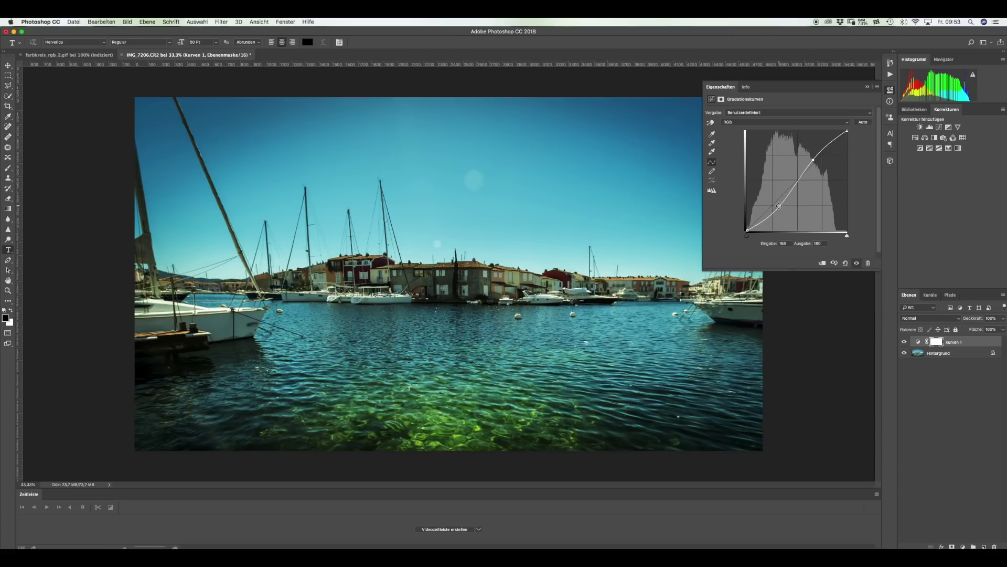
left_click_drag(778, 206, 776, 196)
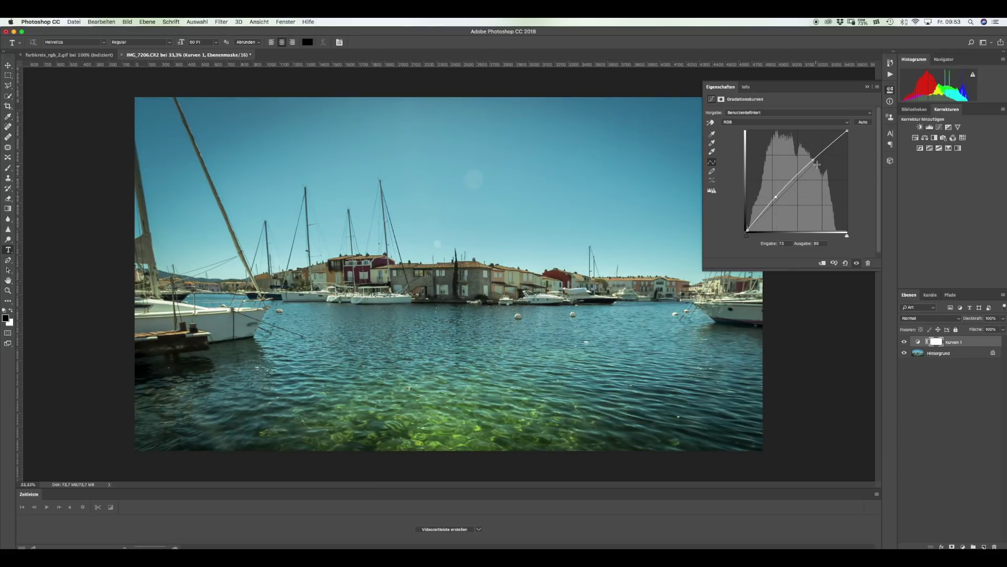
left_click_drag(814, 160, 820, 170)
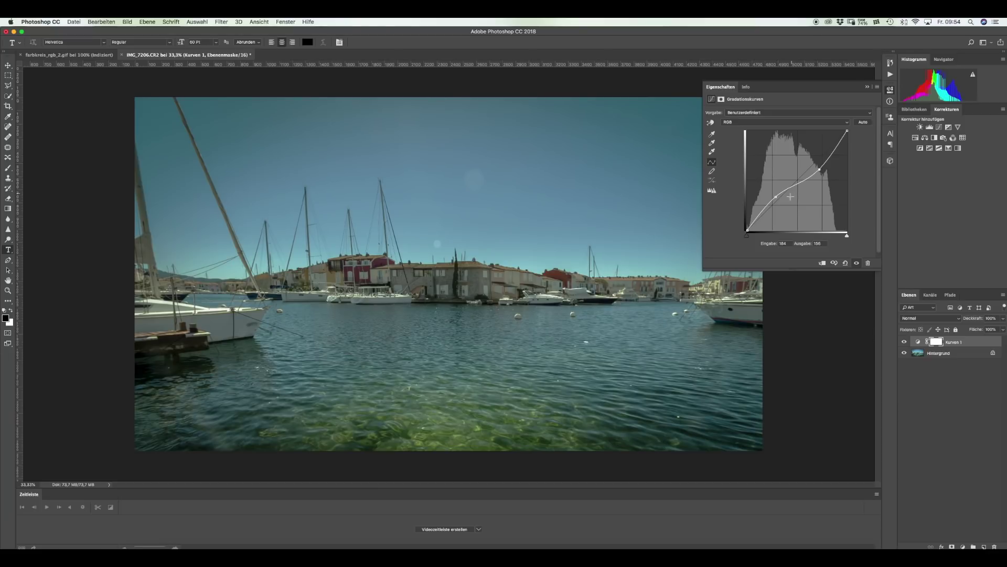
left_click_drag(776, 196, 783, 201)
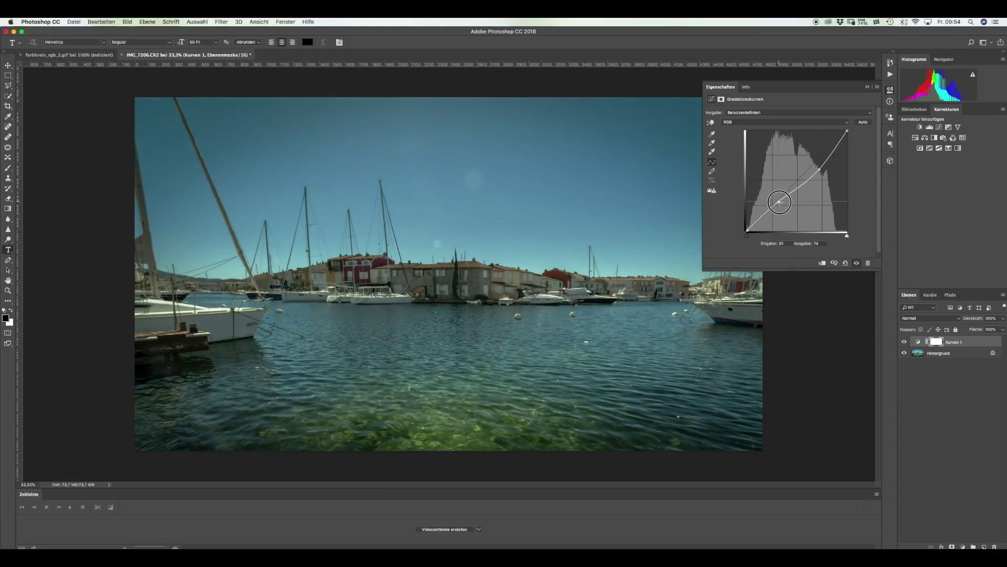
left_click_drag(820, 170, 813, 158)
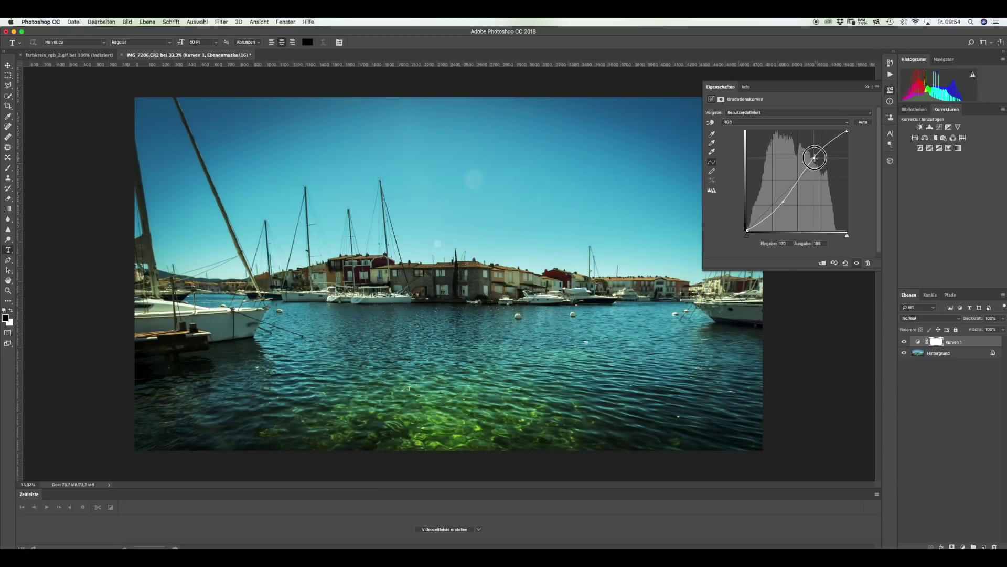
left_click_drag(814, 157, 815, 159)
Drag the curve points off the graph, restoring a straight RGB diagonal
left_click(783, 199)
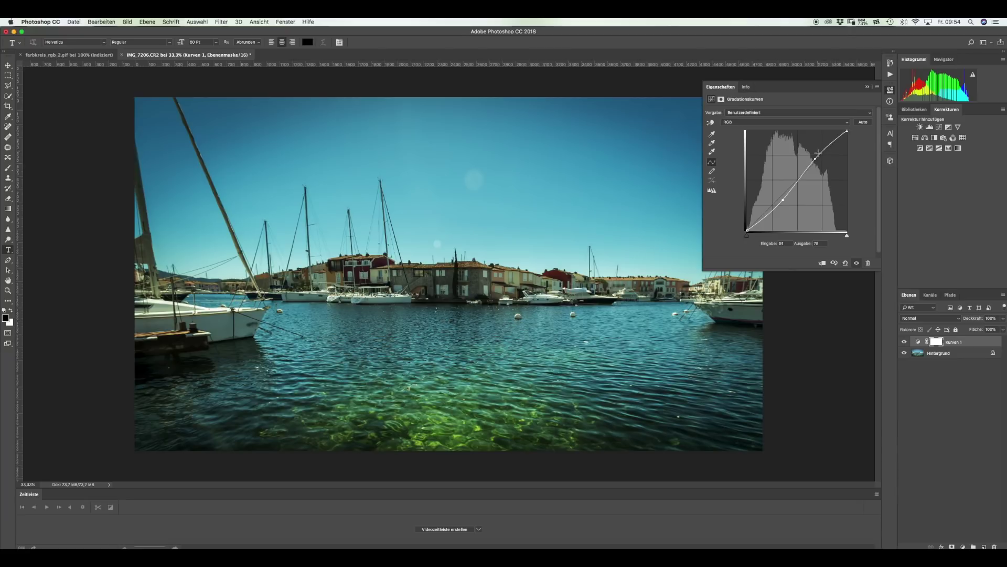
left_click_drag(814, 158, 853, 124)
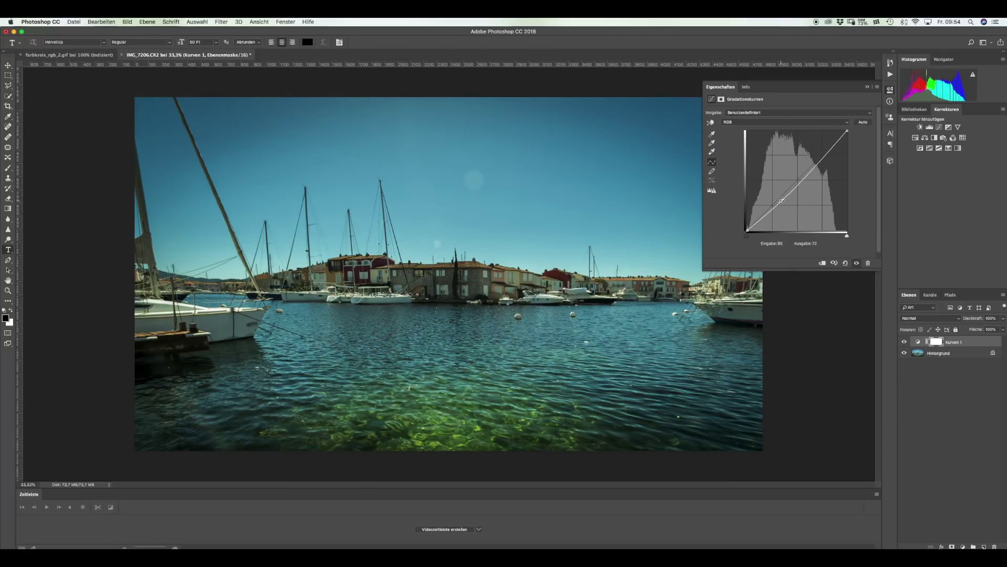
left_click_drag(781, 201, 722, 247)
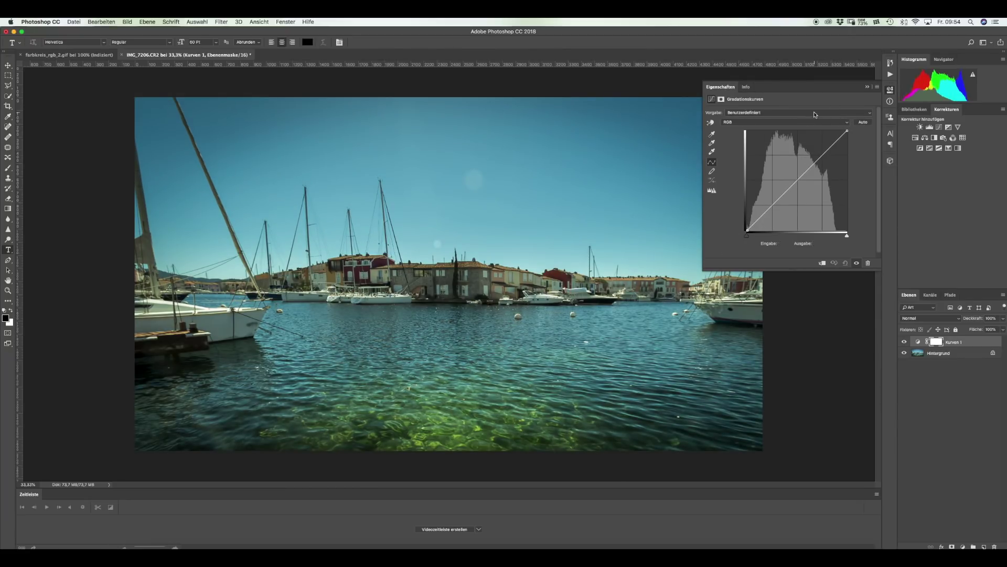
Preview the Dunkler, Kontrastverstärkt and Heller presets, then settle on Linearer Kontrast (RGB)
left_click(799, 113)
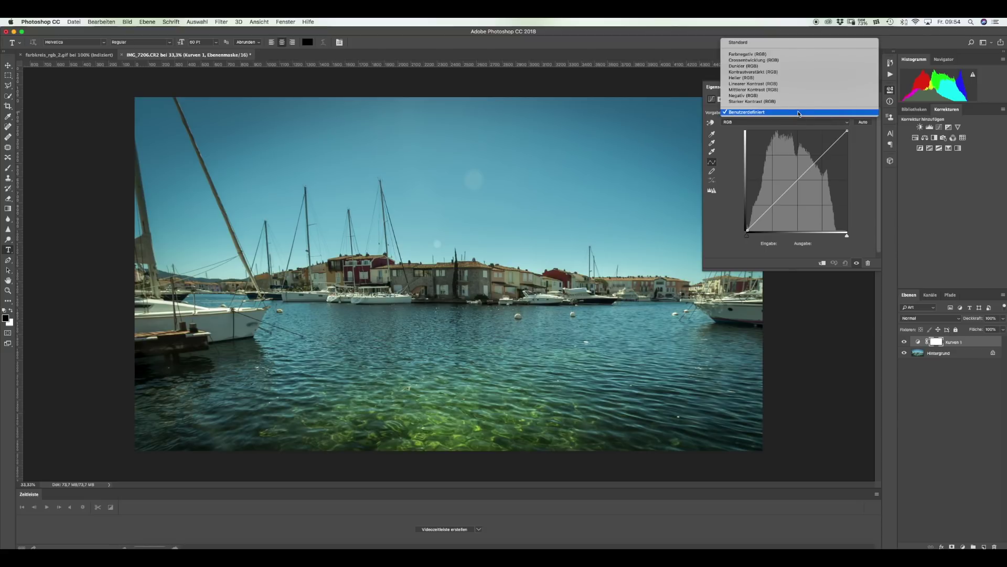
left_click(754, 67)
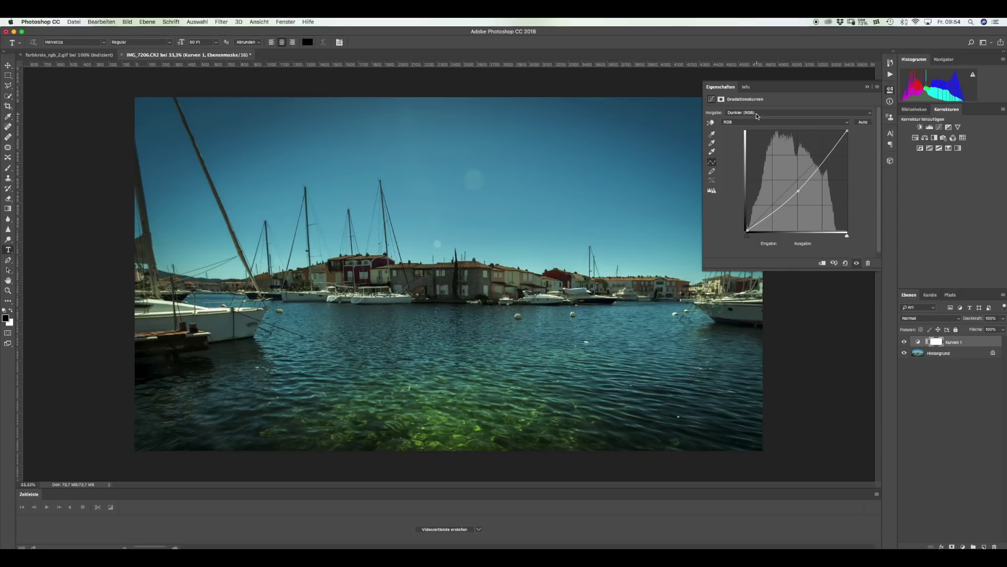
left_click(757, 114)
left_click(758, 118)
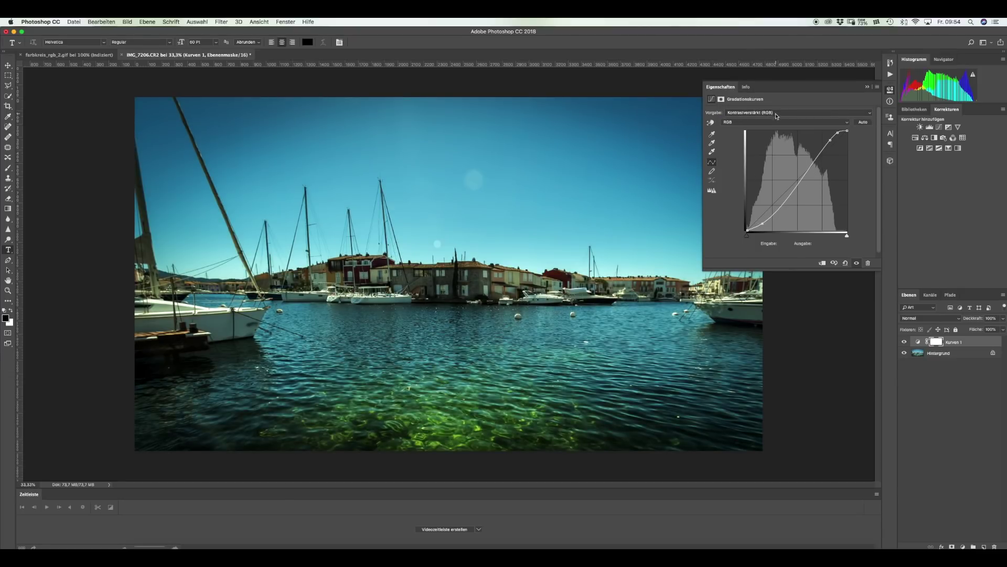
left_click(777, 116)
left_click(773, 116)
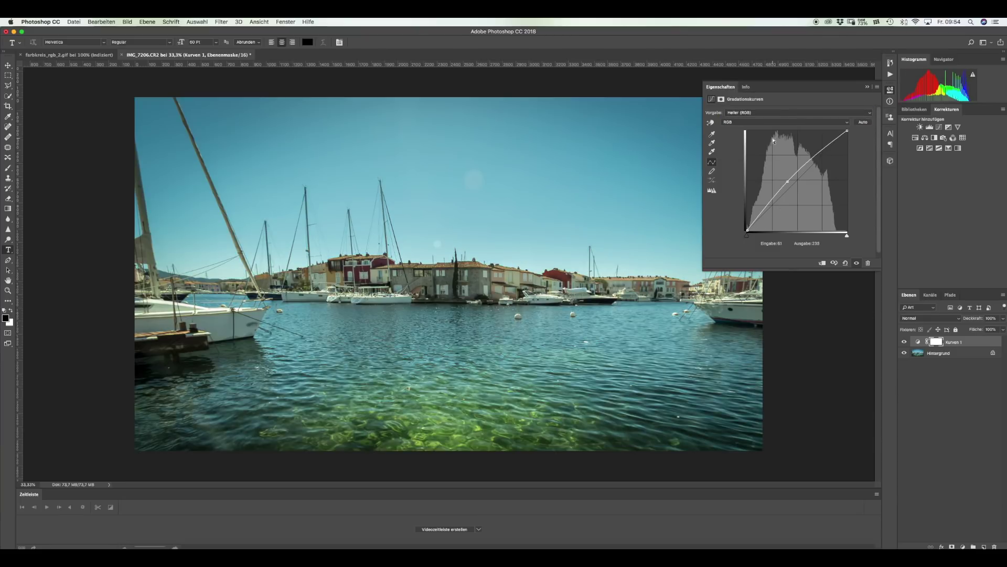
left_click(780, 116)
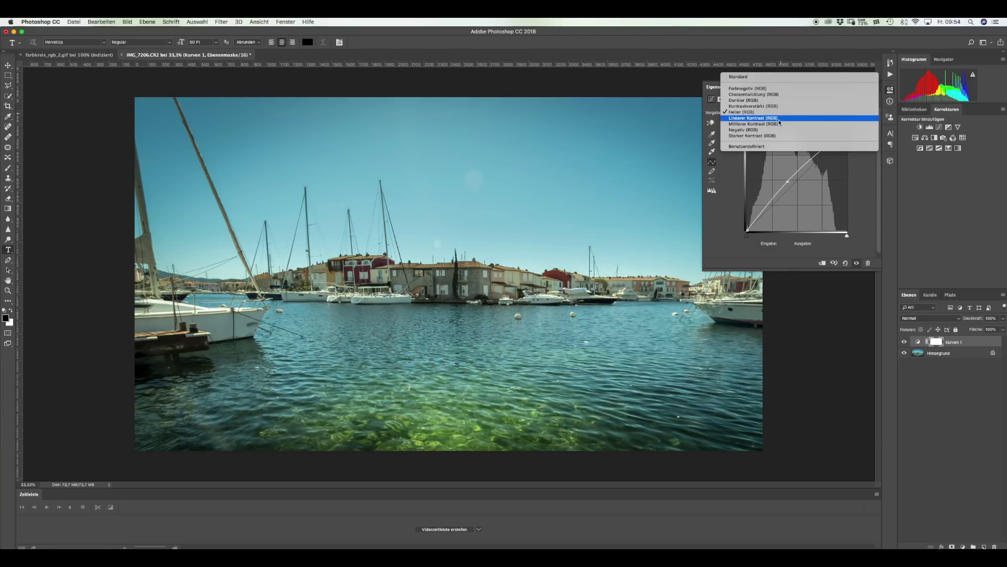
left_click(778, 106)
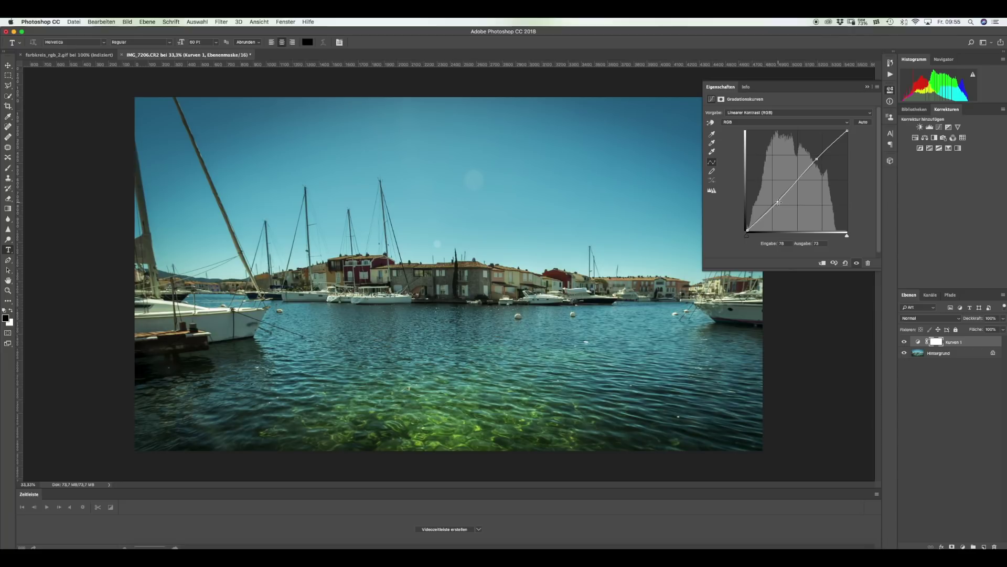
Try a darkening shadow point, delete the curve points, then choose the Standard preset
left_click(778, 202)
left_click_drag(778, 203, 783, 208)
key("BackSpace")
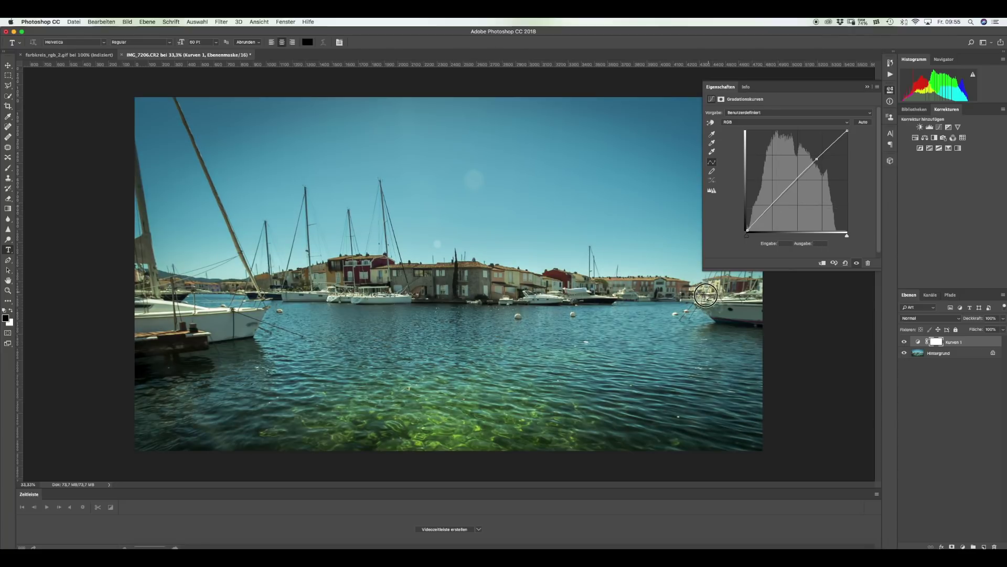
left_click_drag(816, 161, 880, 136)
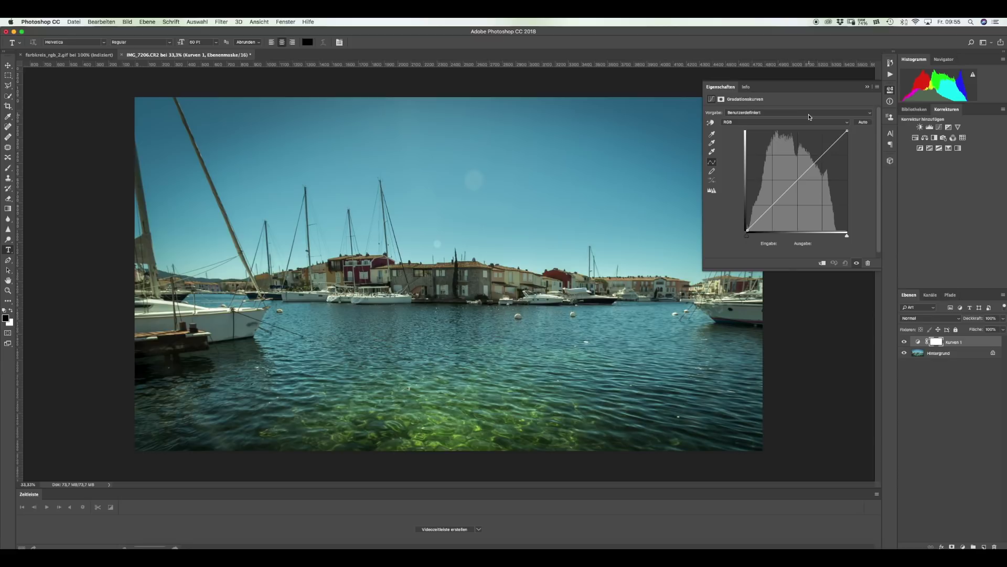
left_click(808, 114)
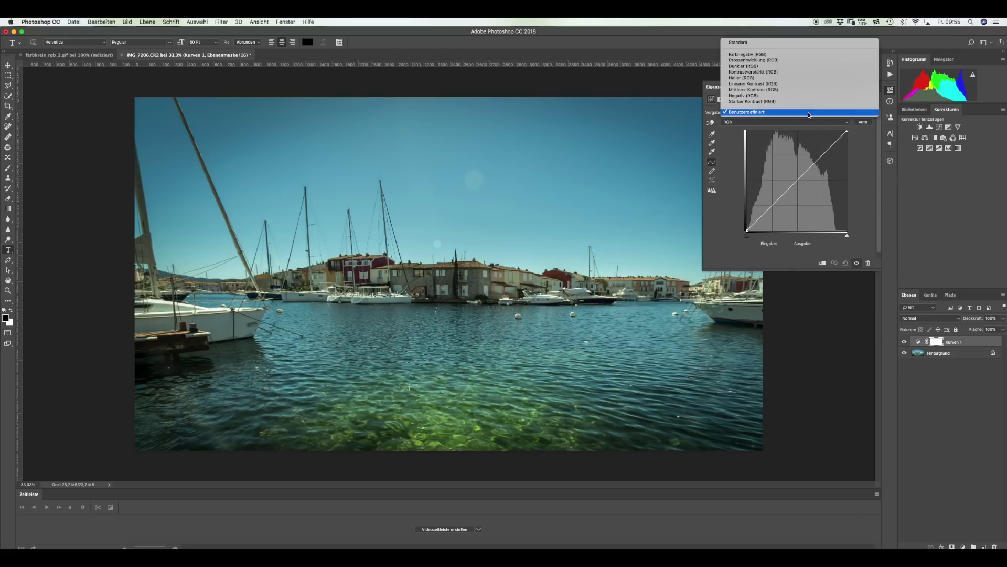
left_click(801, 41)
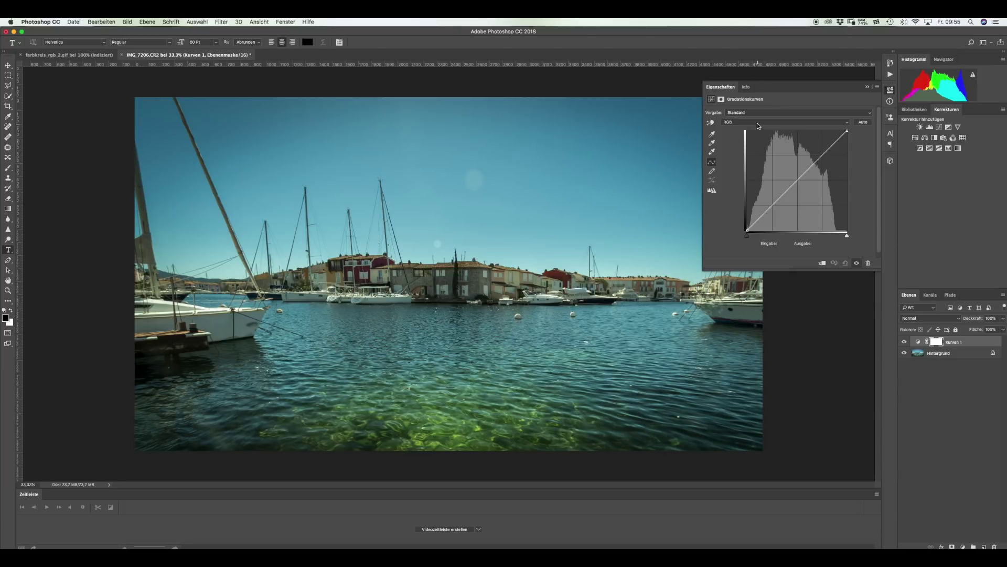
On the Rot channel, warm the photo, then move the black point to test a cyan cast
left_click(758, 123)
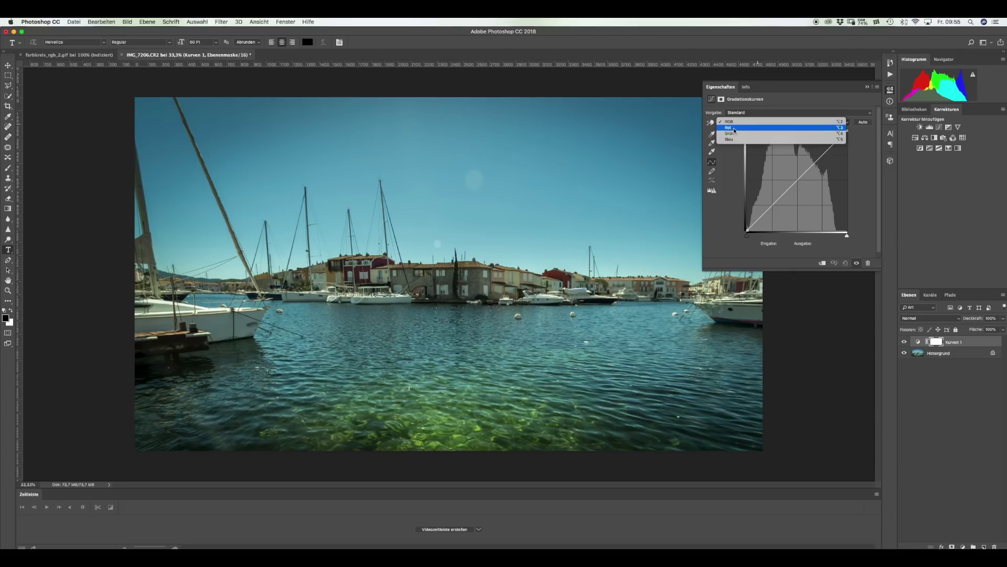
left_click(738, 129)
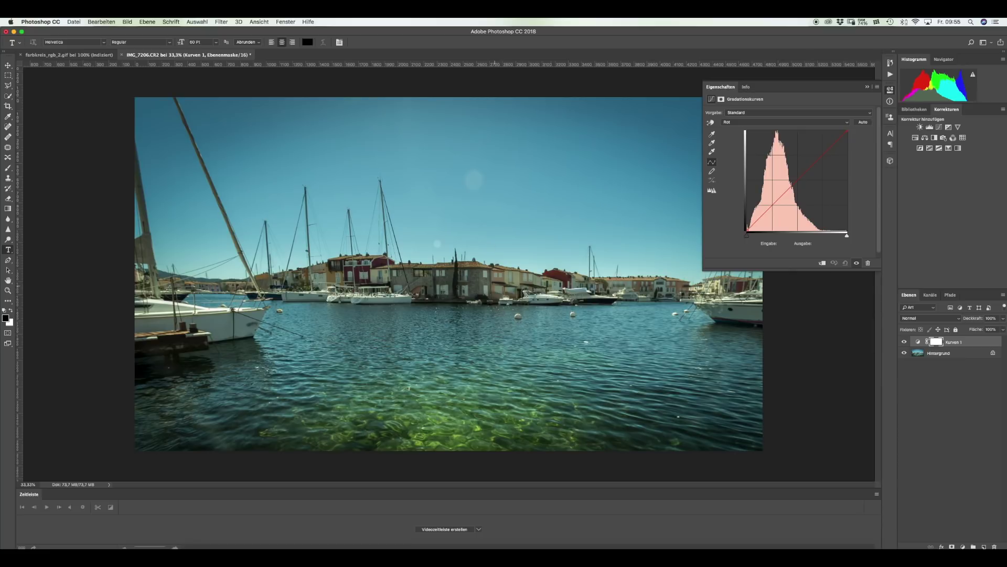
mouse_move(795, 182)
left_mouse_down()
mouse_move(779, 165)
mouse_move(725, 212)
left_mouse_up()
mouse_move(746, 229)
left_mouse_down()
mouse_move(743, 187)
mouse_move(745, 234)
mouse_move(808, 241)
left_mouse_up()
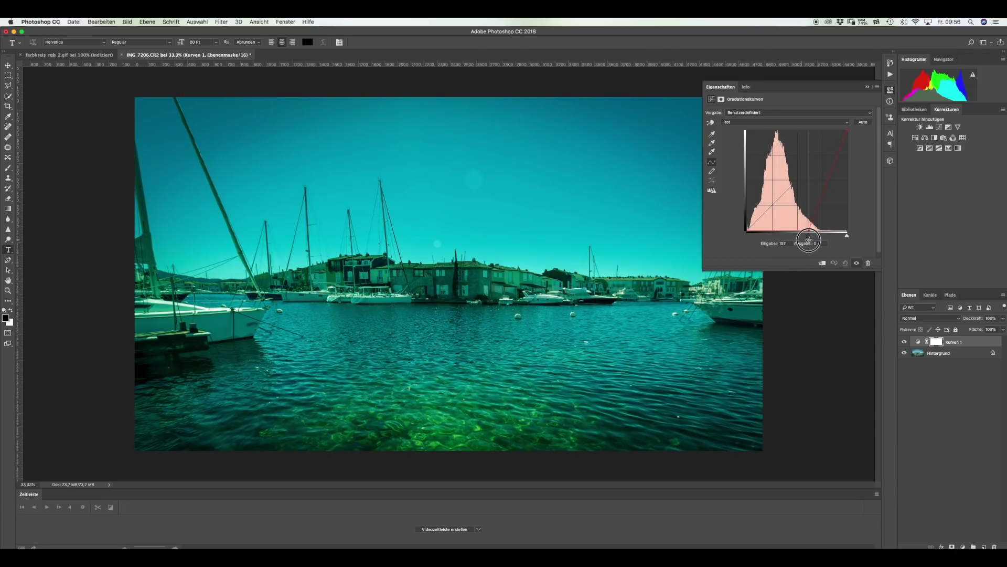
left_click_drag(809, 240, 732, 240)
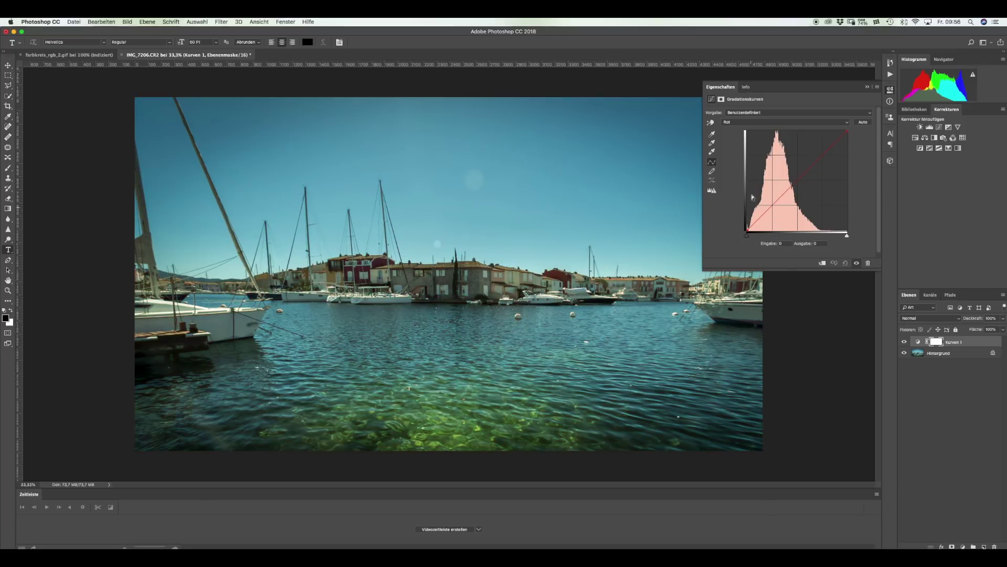
left_click(65, 55)
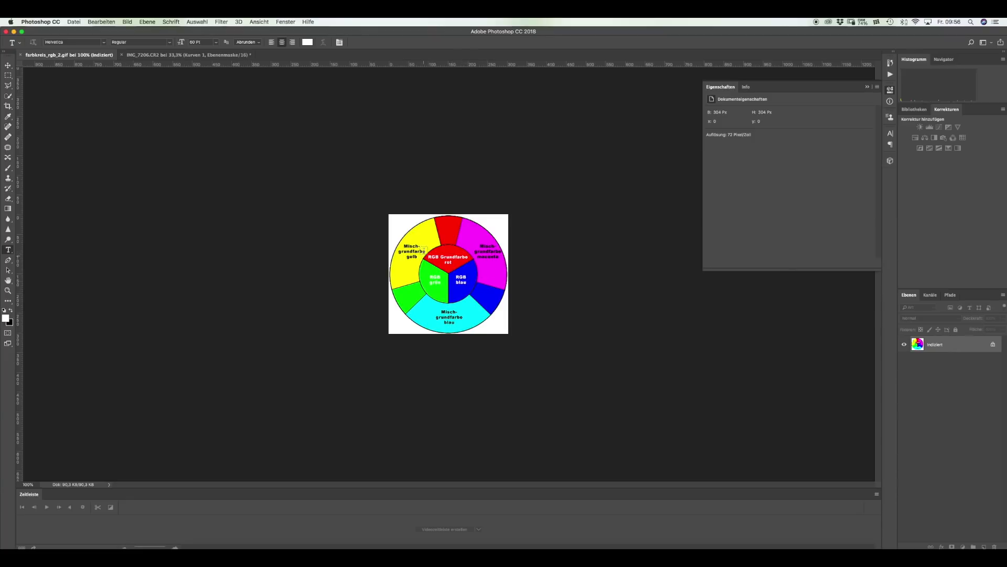
left_click(203, 55)
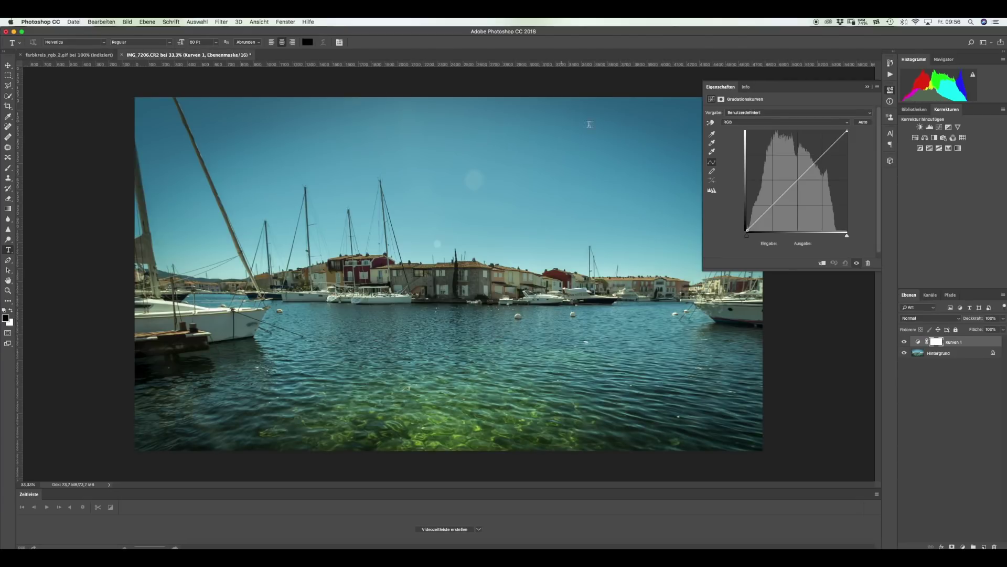
Pull the Blau channel curve down slightly, shifting the photo toward green
left_click(773, 122)
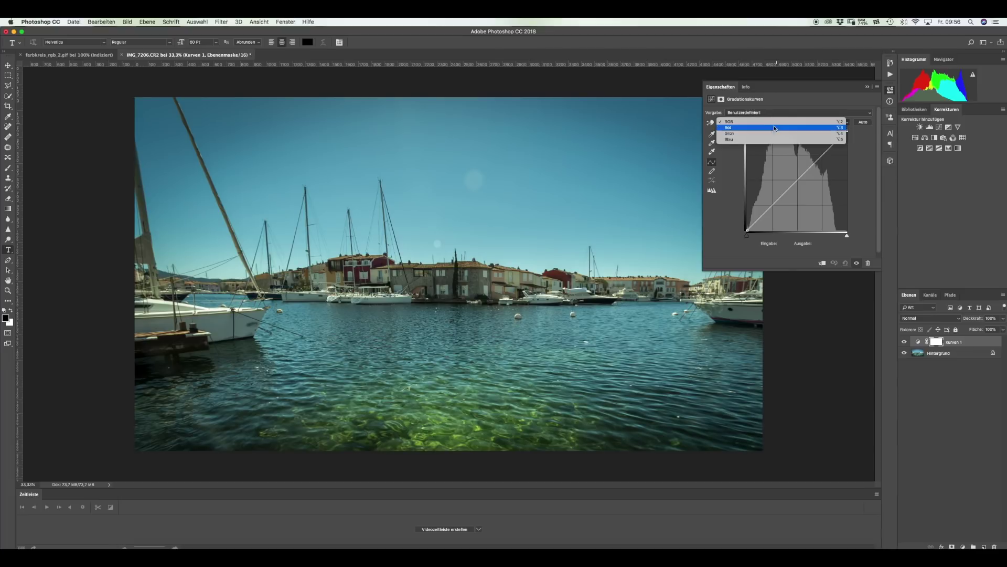
left_click(769, 141)
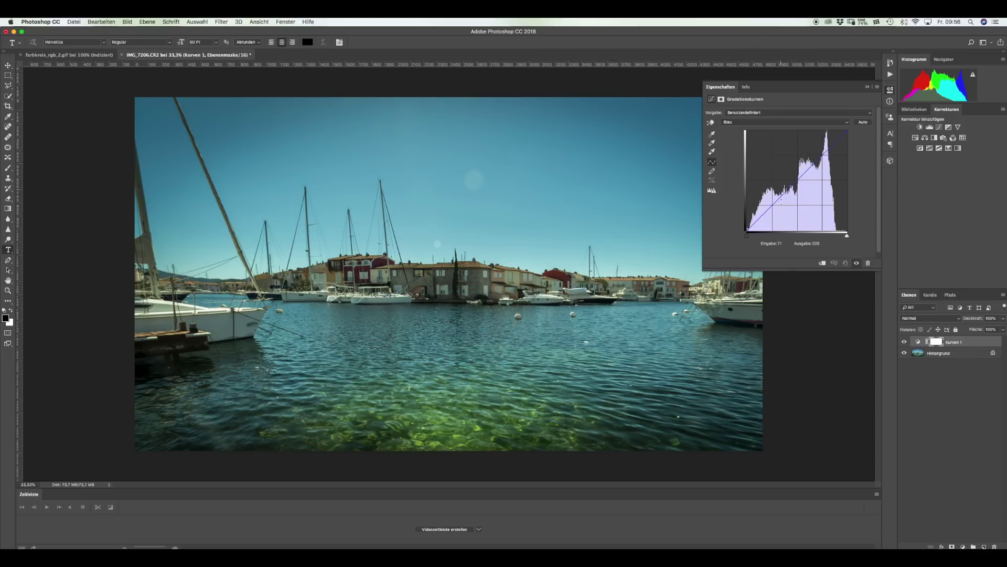
mouse_move(795, 184)
left_mouse_down()
mouse_move(806, 203)
mouse_move(789, 185)
left_mouse_up()
Pull the Grün channel curve down slightly for a purple-blue tint
left_click(789, 124)
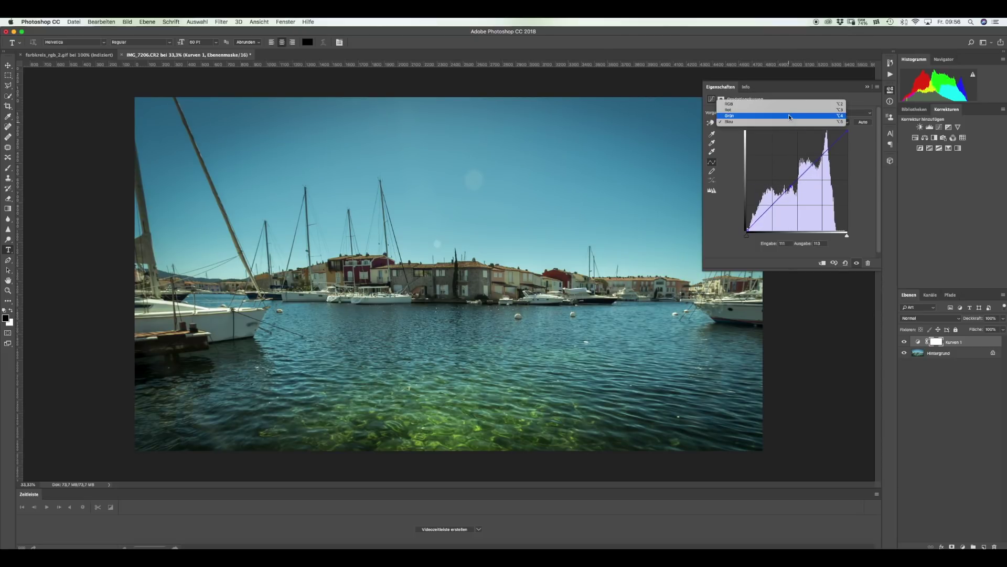
left_click(787, 115)
mouse_move(792, 185)
left_mouse_down()
mouse_move(807, 196)
mouse_move(792, 188)
left_mouse_up()
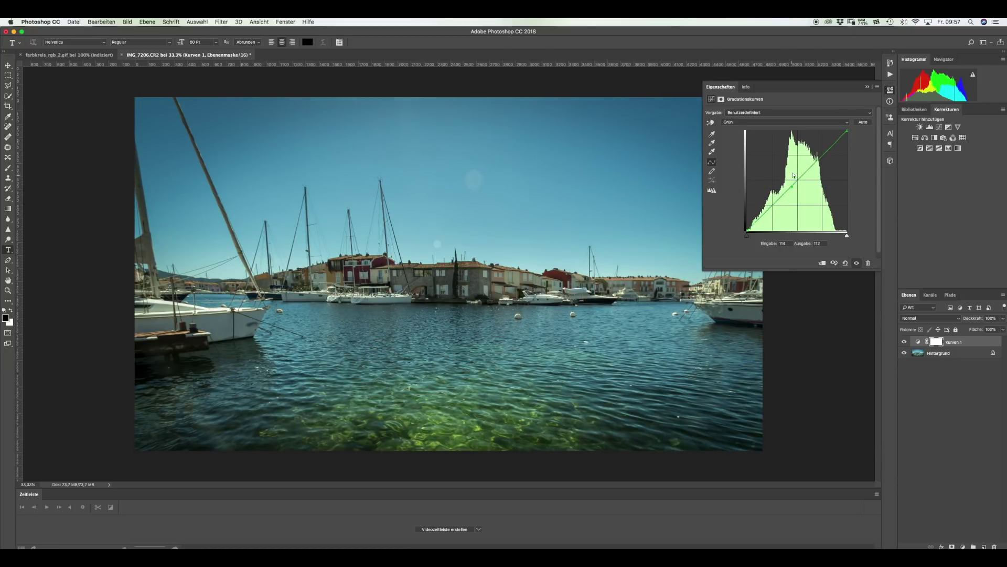
Switch to the farbkreis_rgb_2.gif colour wheel document
left_click(58, 55)
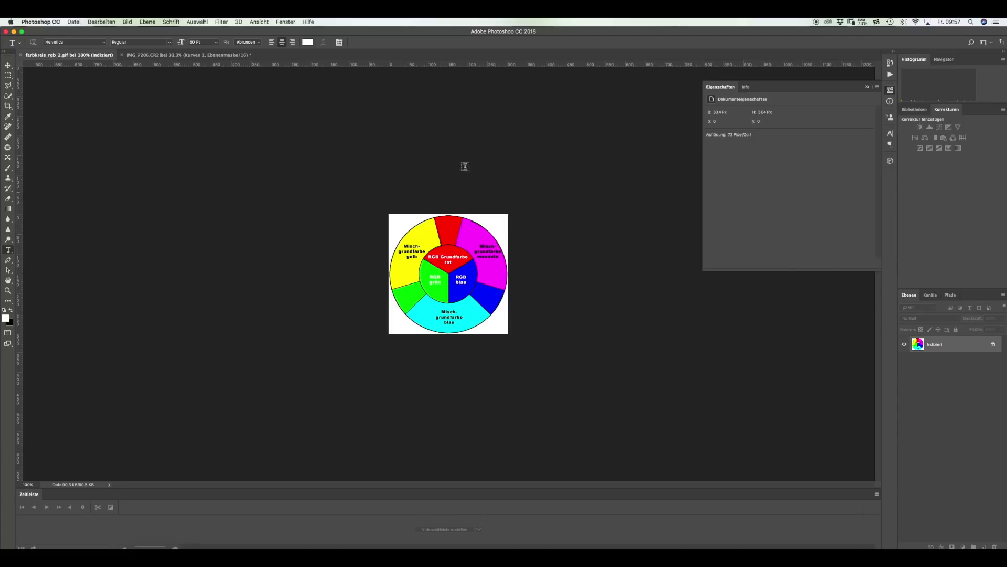
Back on the harbour photo, lower the Blau channel curve to reduce blue
left_click(213, 54)
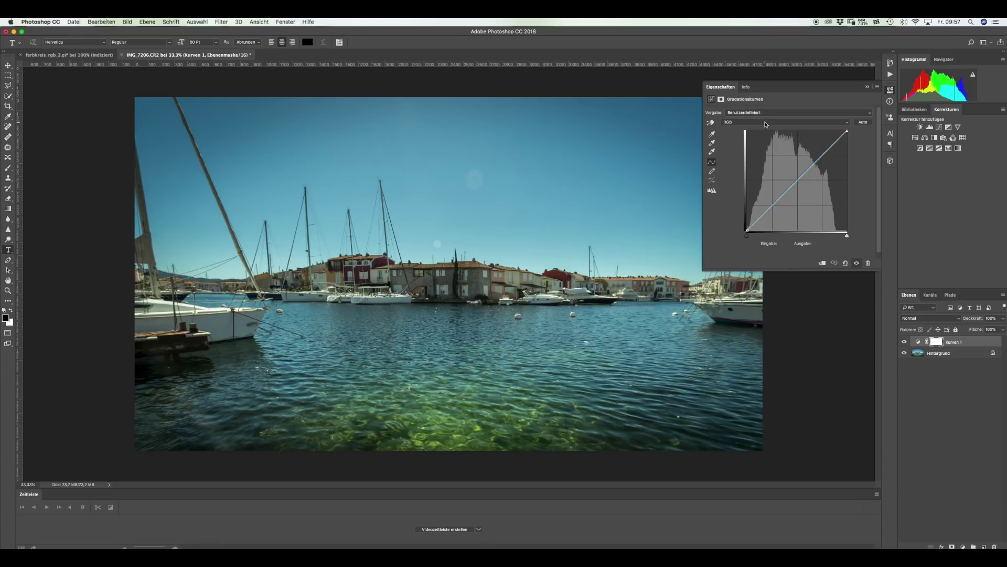
left_click(766, 124)
left_click(754, 140)
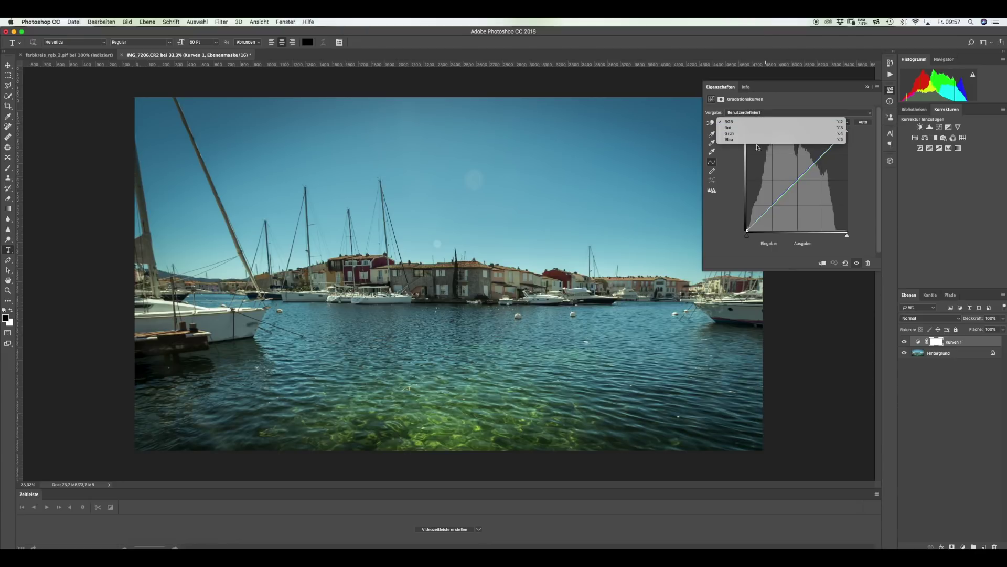
mouse_move(791, 187)
left_mouse_down()
mouse_move(798, 210)
mouse_move(798, 201)
left_mouse_up()
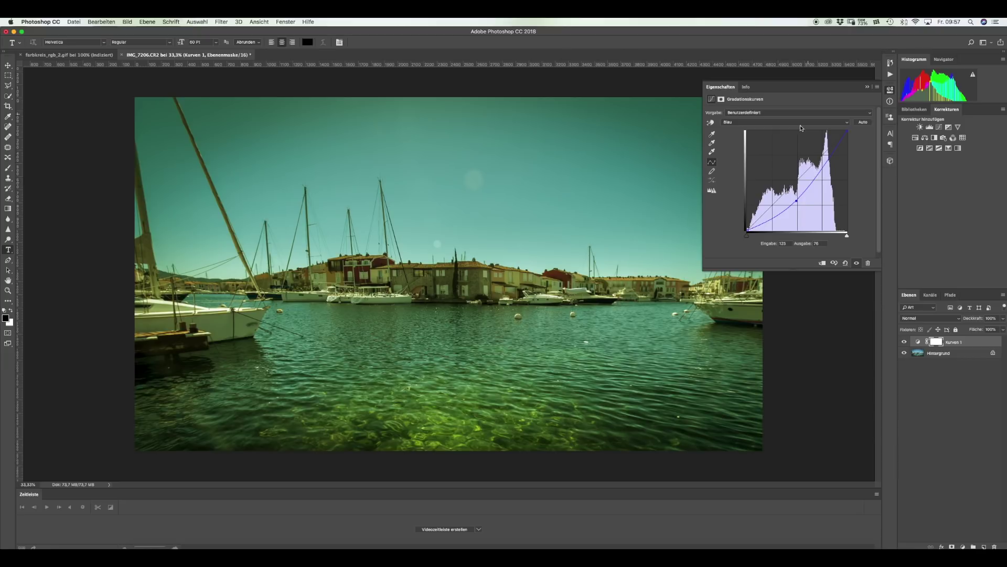
Raise the Rot channel curve's midpoint to warm the photo, then ease it slightly
left_click(780, 121)
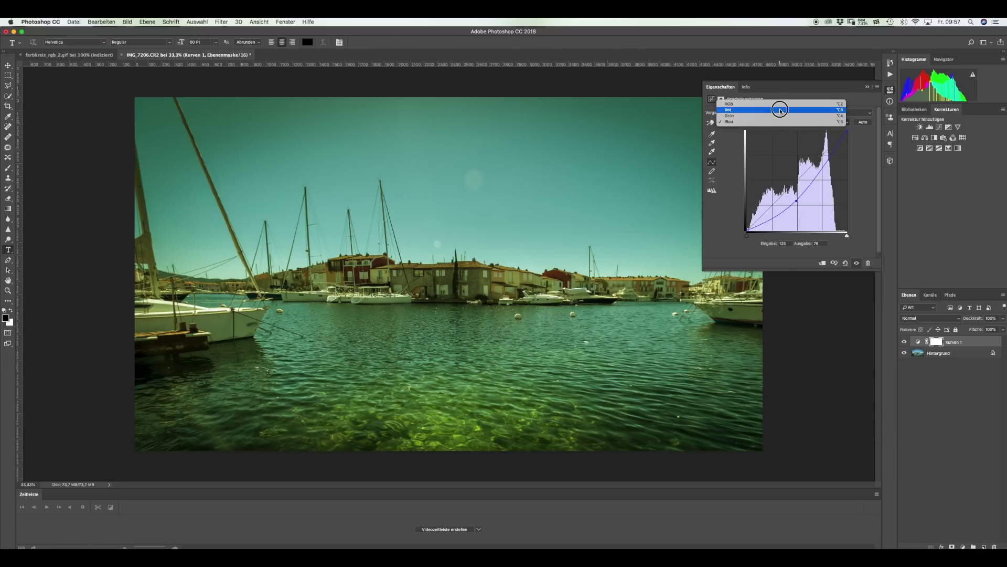
left_click(779, 108)
left_click_drag(793, 188, 778, 171)
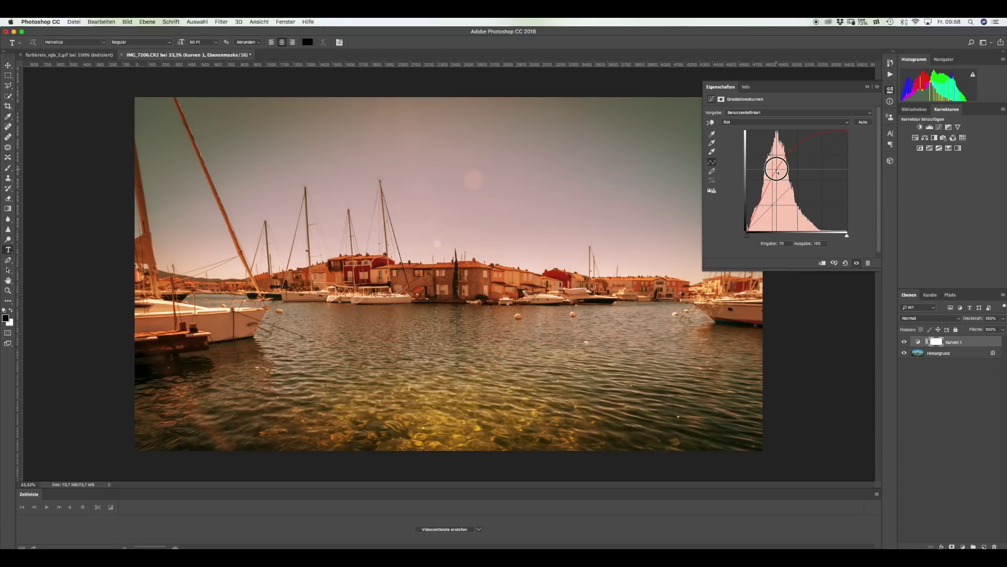
left_click_drag(778, 171, 778, 173)
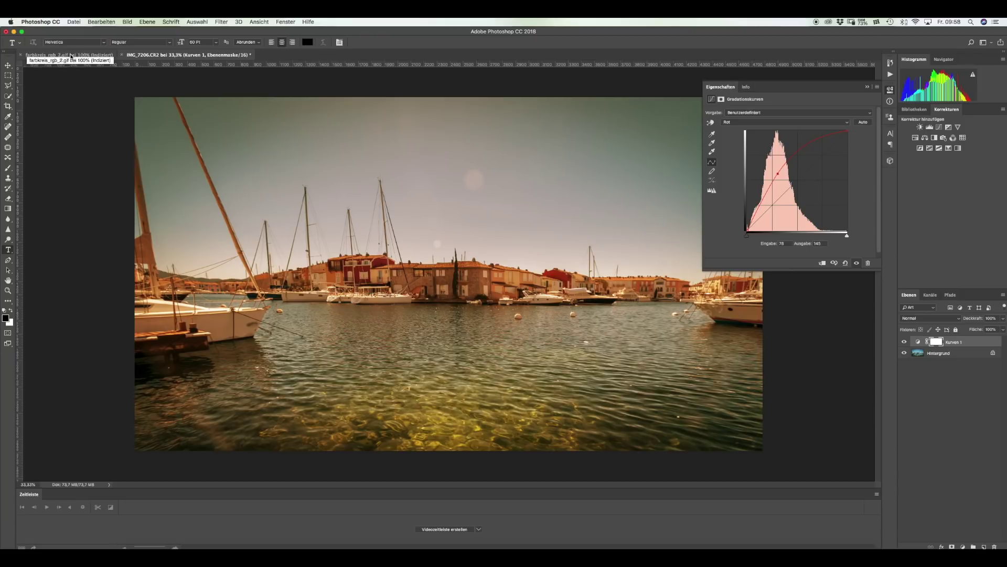
left_click(72, 55)
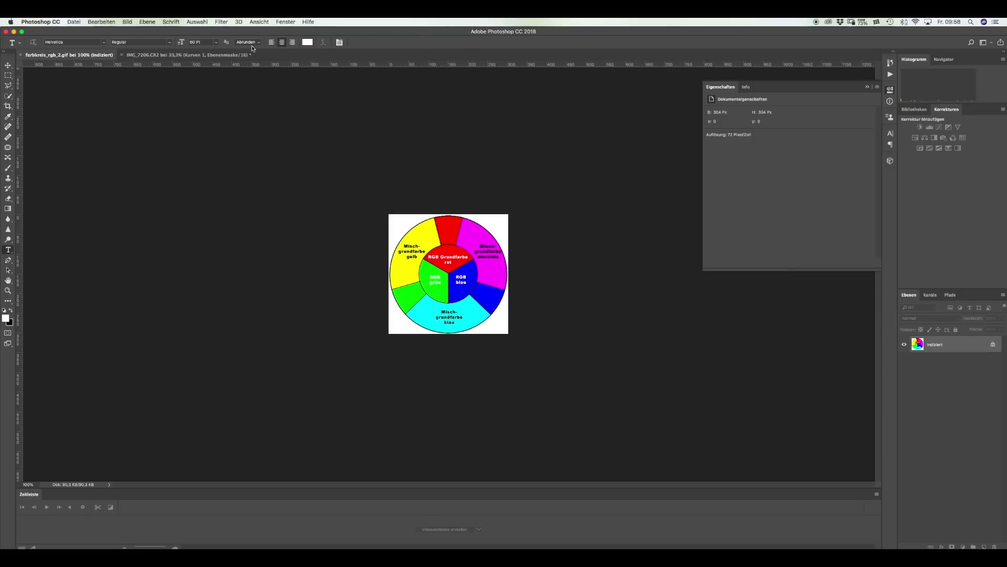
left_click(212, 54)
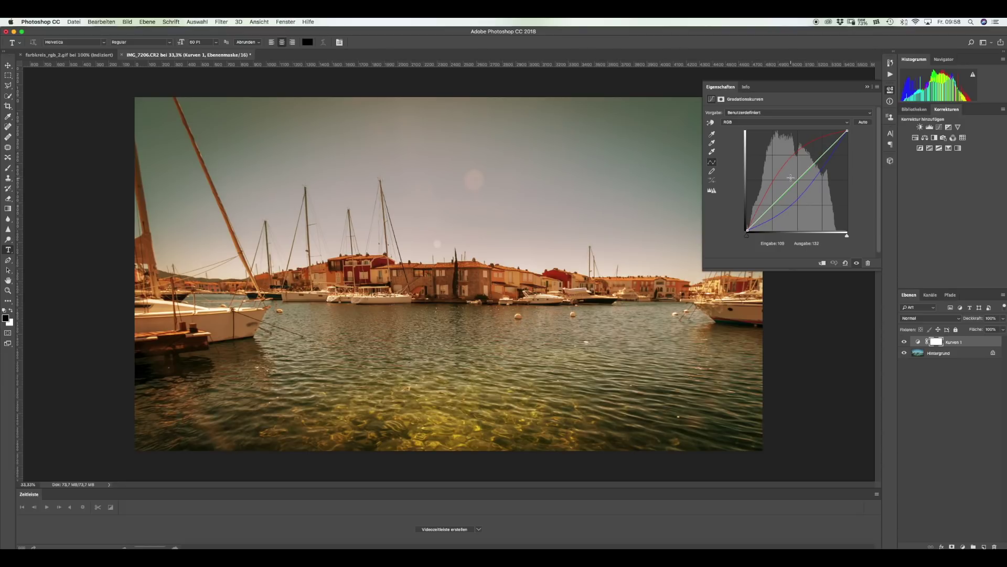
Reset Kurven 1 to the Standard curve preset
left_click(776, 122)
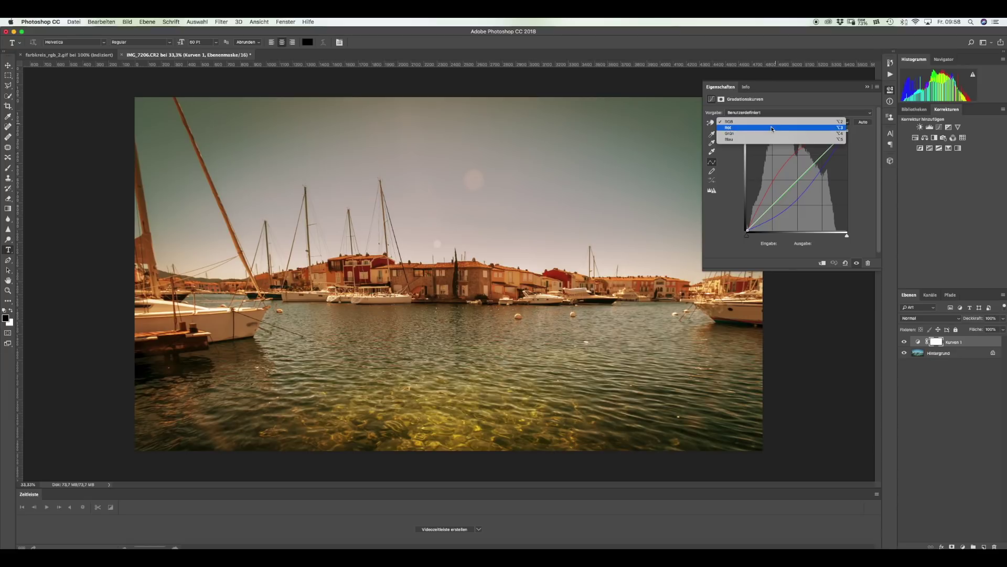
left_click(771, 121)
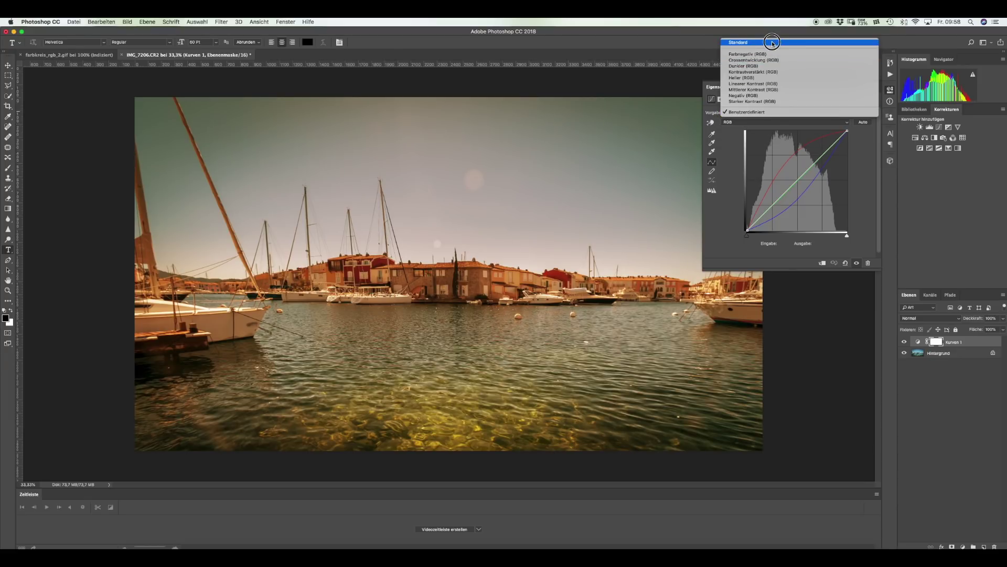
left_click(773, 44)
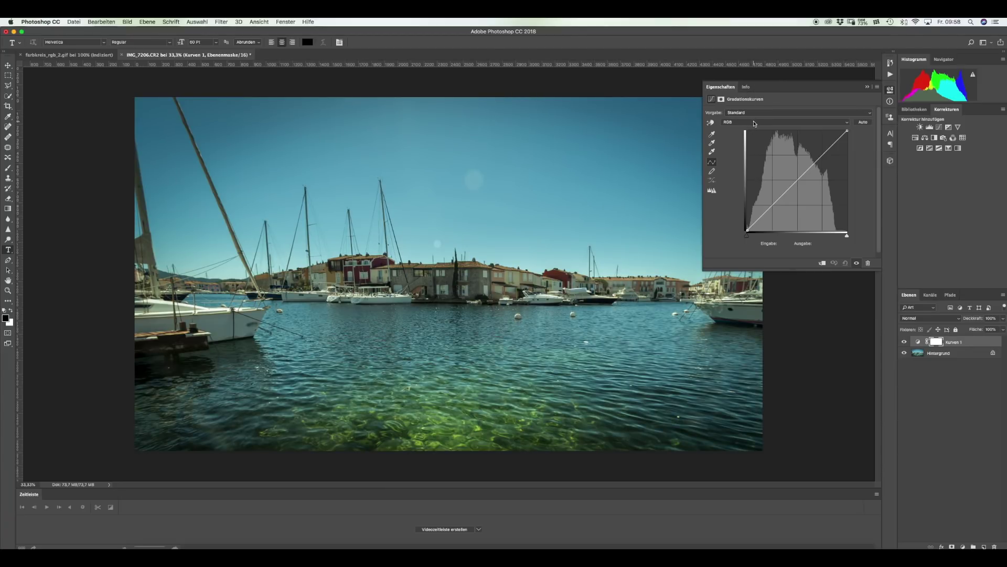
Lower the Rot curve in the shadows and raise it in the highlights
left_click(754, 122)
left_click(755, 129)
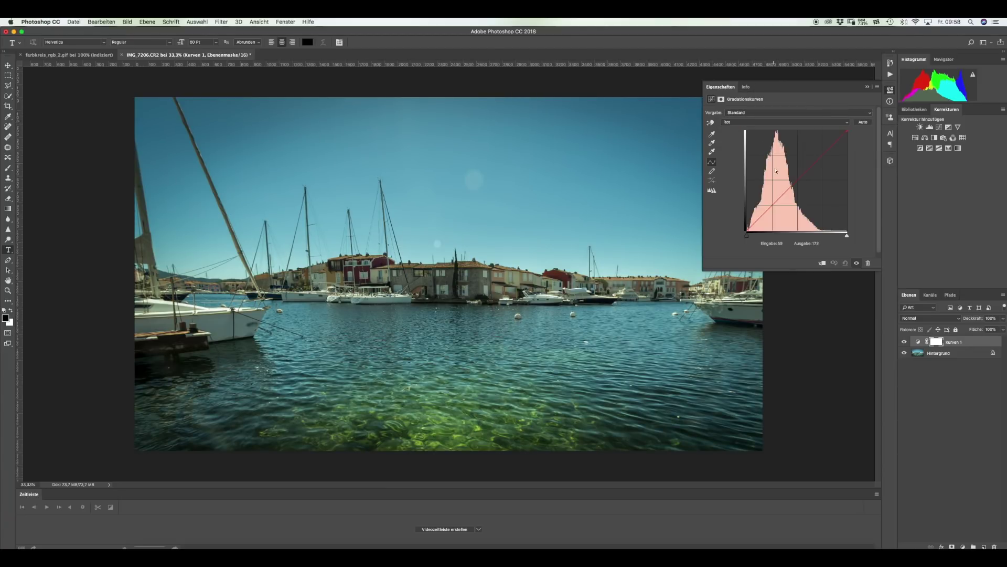
left_click_drag(780, 198, 781, 206)
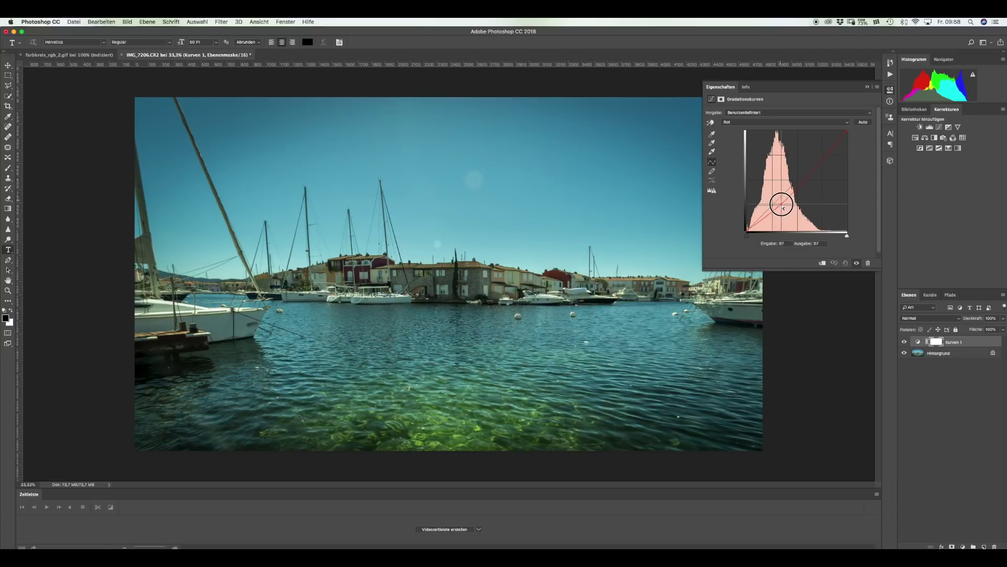
left_click_drag(824, 164, 817, 148)
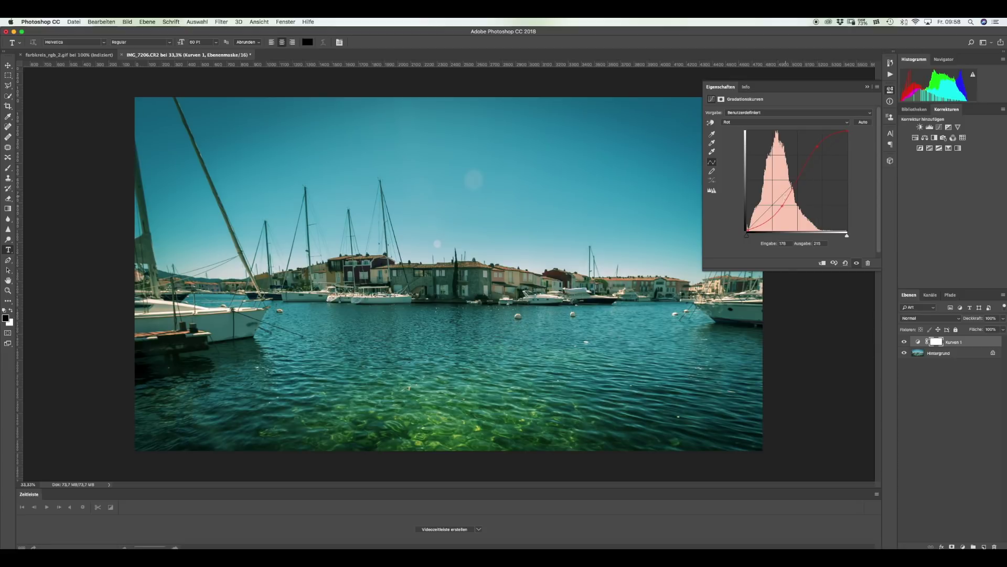
Lower the Grün curve in the shadows and raise it in the highlights
left_click(776, 125)
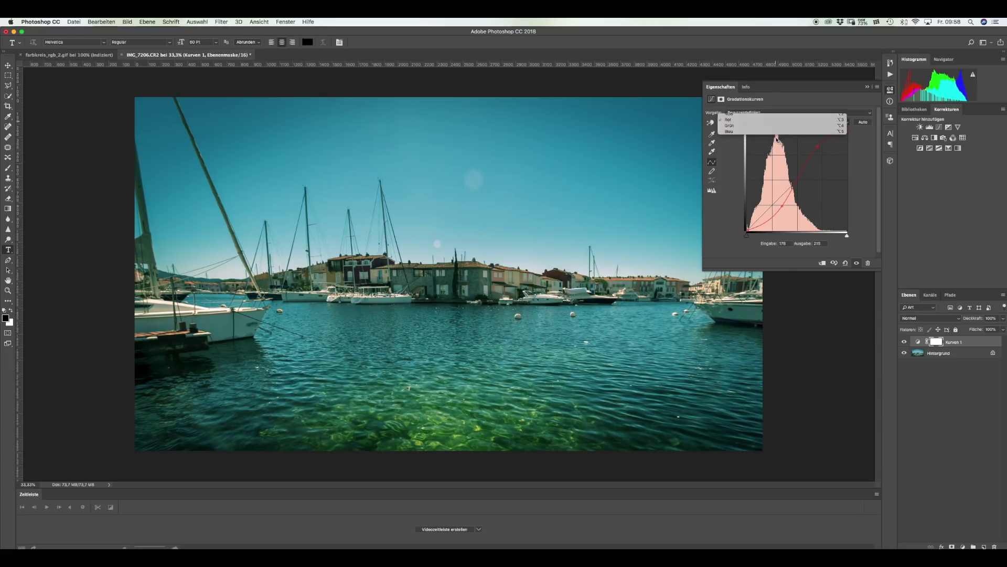
left_click(776, 131)
left_click_drag(778, 199, 778, 206)
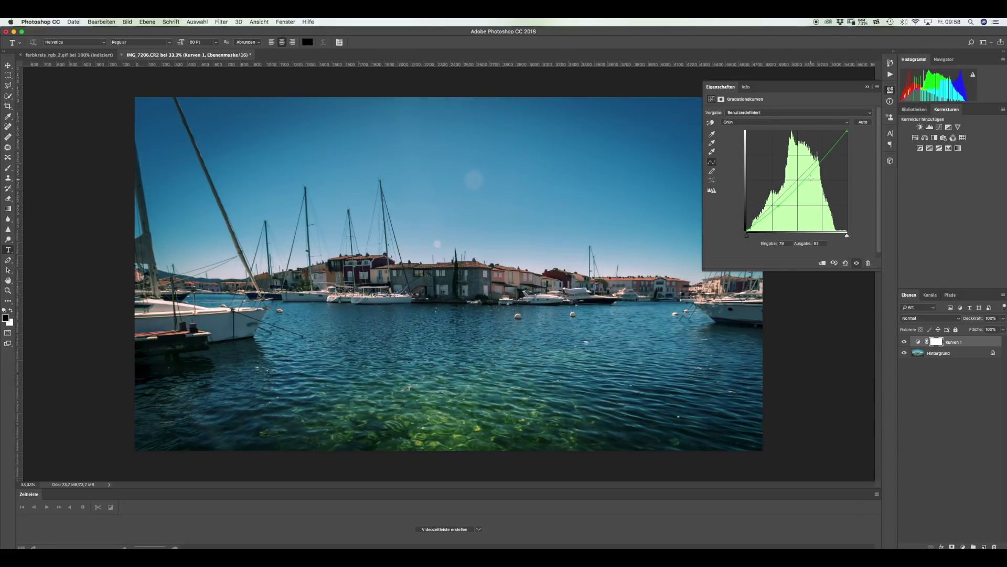
left_click_drag(817, 165, 815, 145)
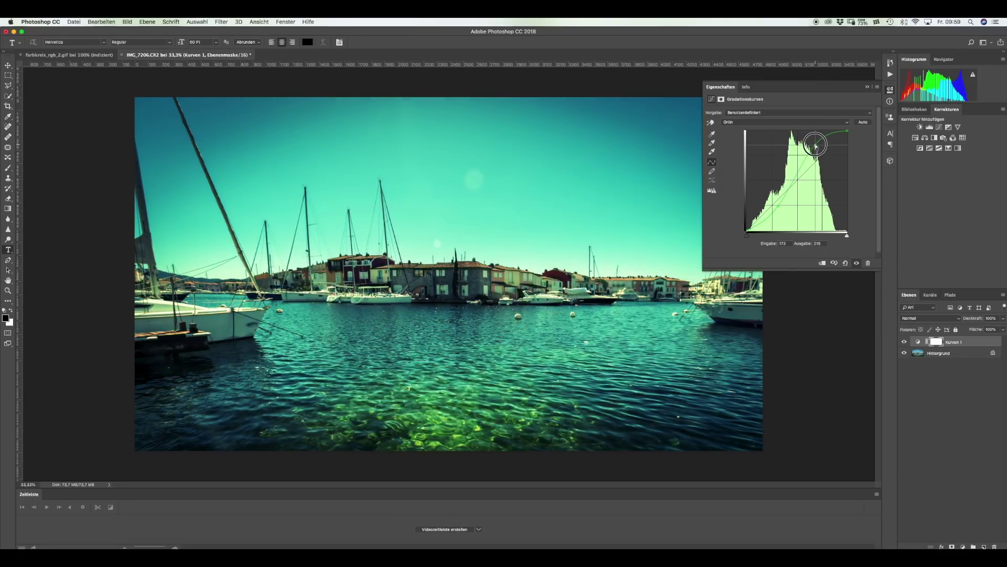
Lower the Blau curve's shadows and lift its highlights, then return to the RGB composite
left_click(766, 124)
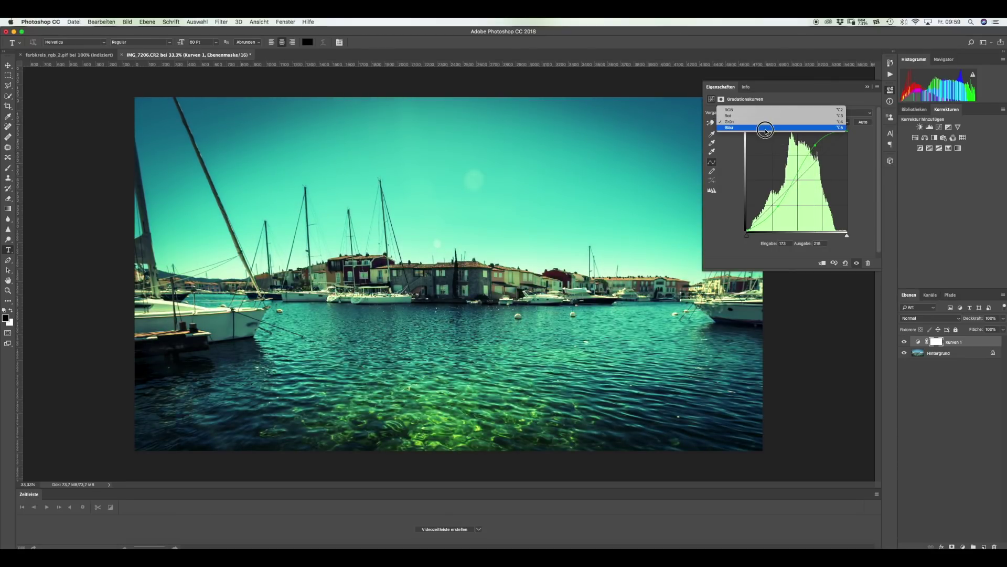
left_click(766, 132)
left_click_drag(774, 205, 774, 212)
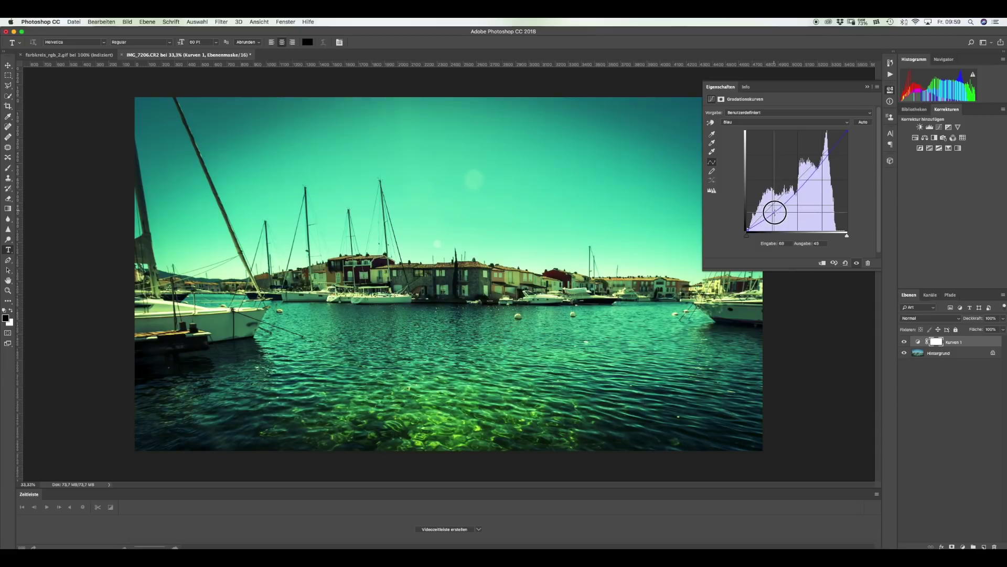
left_click_drag(820, 160, 823, 140)
left_click(757, 121)
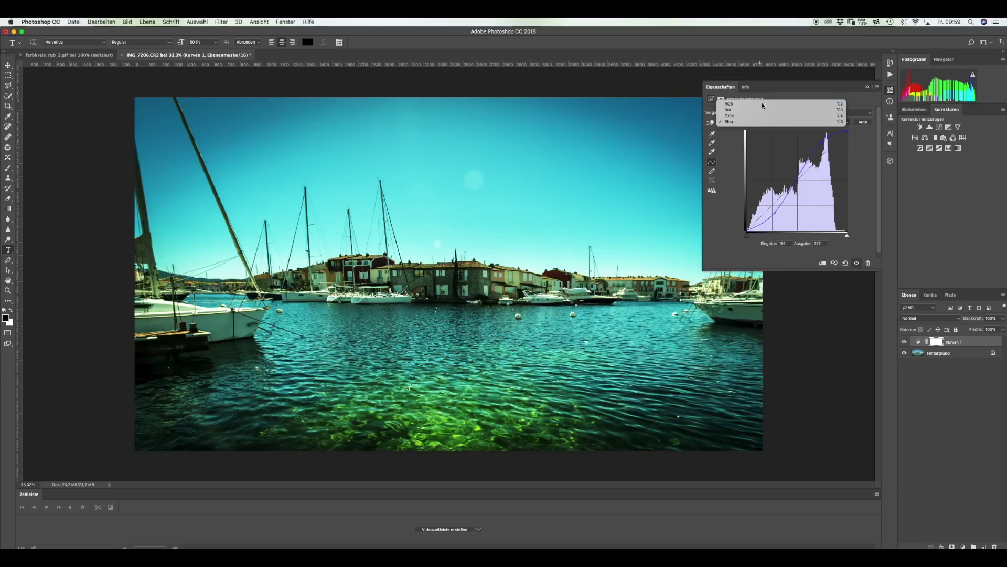
left_click(762, 103)
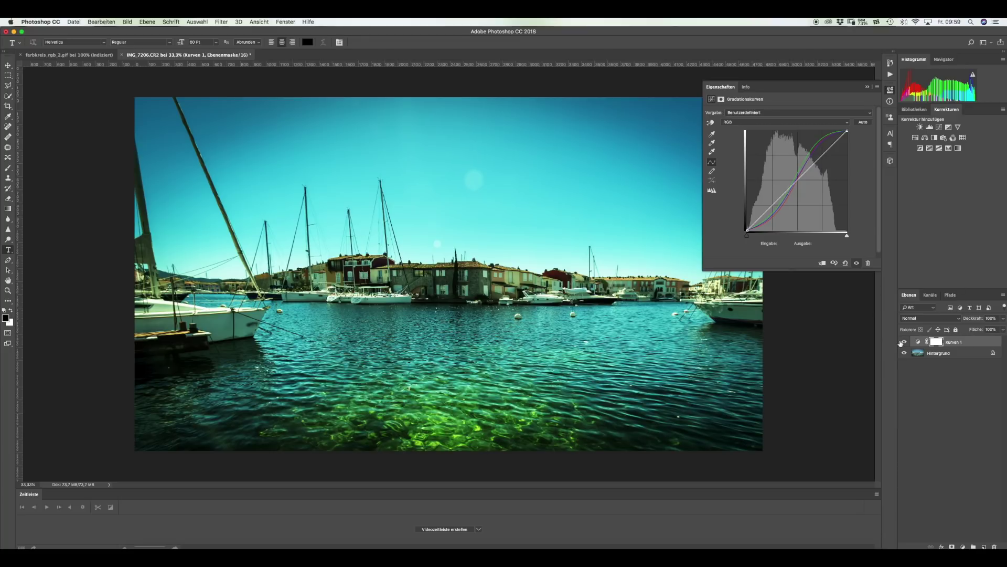
Add a raised shadow point and a lowered highlight point to Kurven 1's RGB curve, leaving the layer hidden
left_click(904, 342)
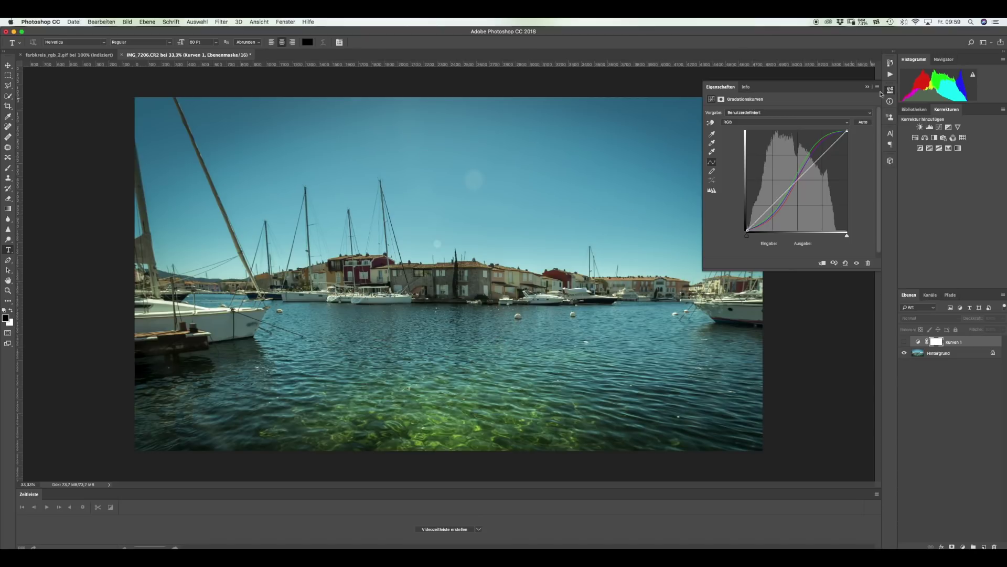
left_click(904, 342)
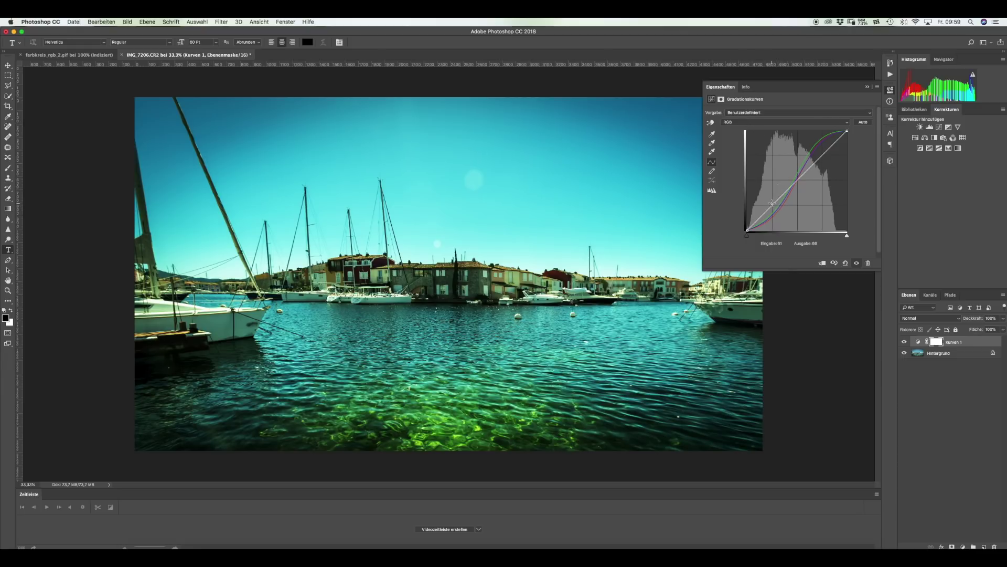
left_click_drag(770, 206, 768, 202)
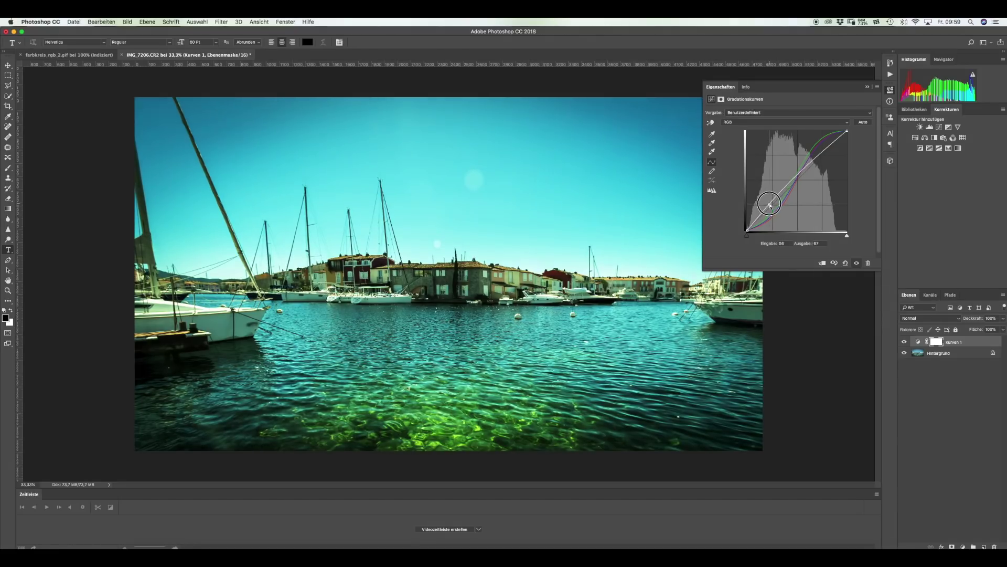
left_click_drag(823, 152, 829, 164)
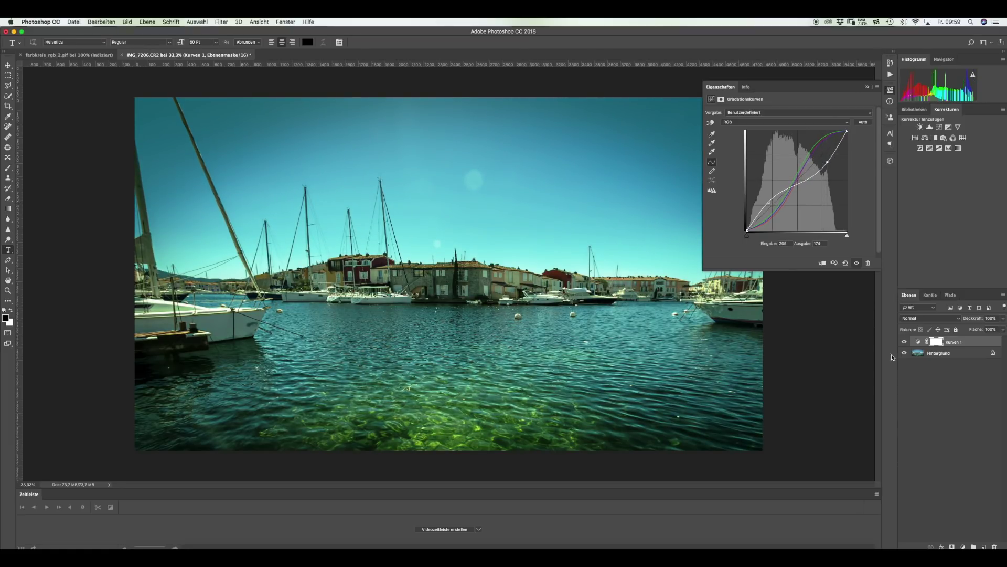
left_click(904, 342)
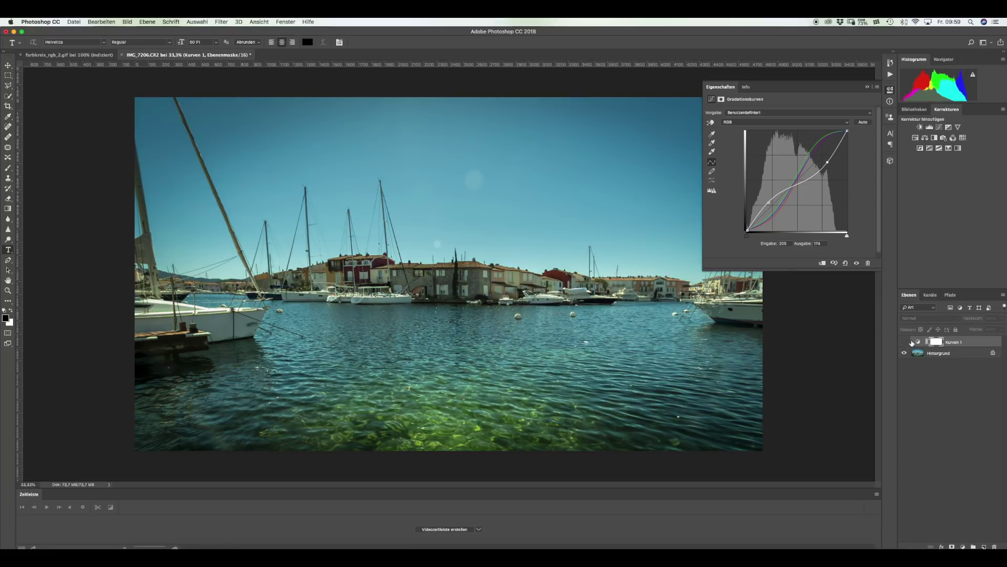
left_click(906, 342)
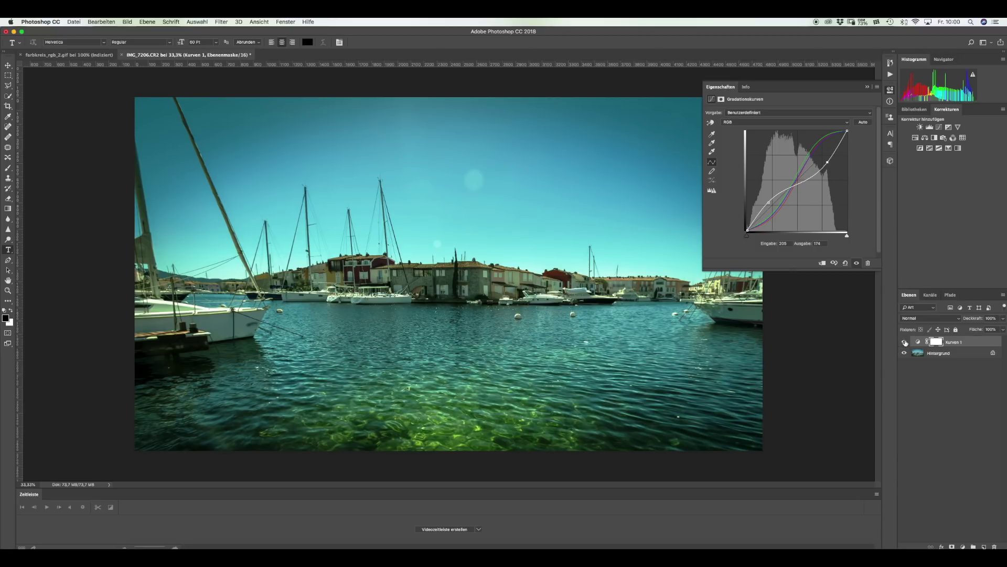
left_click(905, 342)
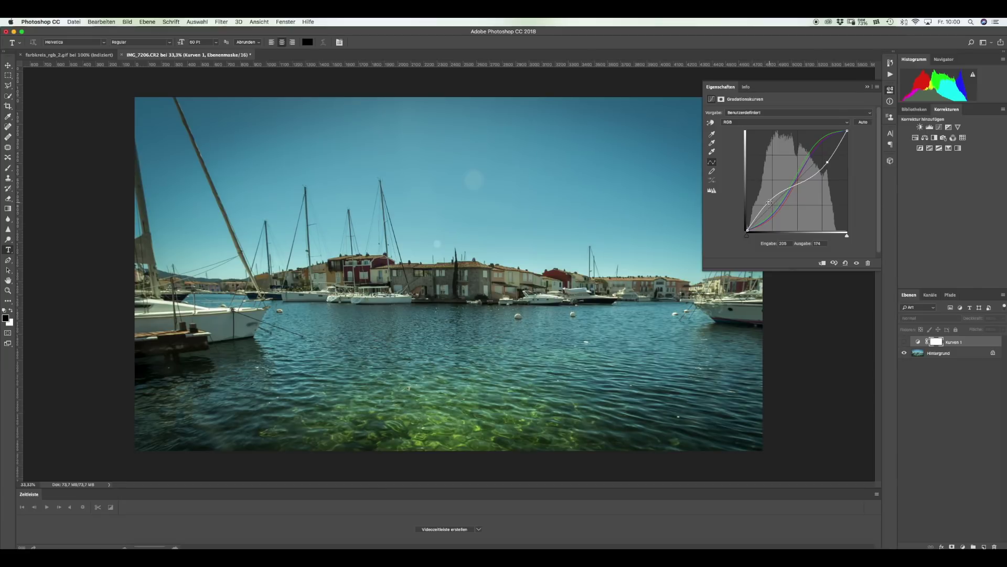
Reset Kurven 1 to the Standard curve preset and make the layer visible again
left_click(774, 112)
left_click(782, 40)
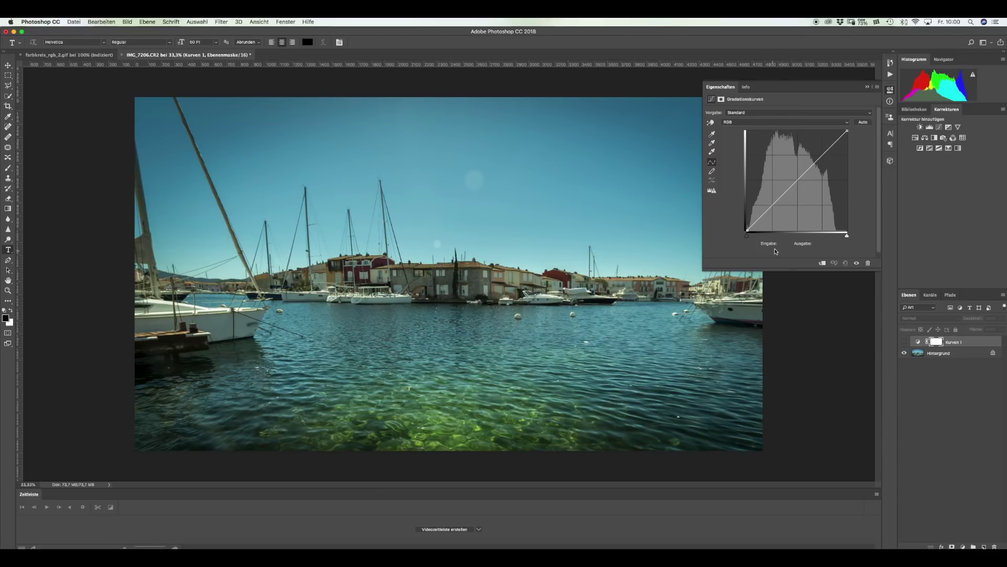
left_click(905, 342)
Give the RGB curve a contrast S-shape, then bend the Rot curve down in shadows and up in highlights
left_click_drag(780, 199, 782, 204)
left_click_drag(819, 166, 817, 157)
left_click(806, 122)
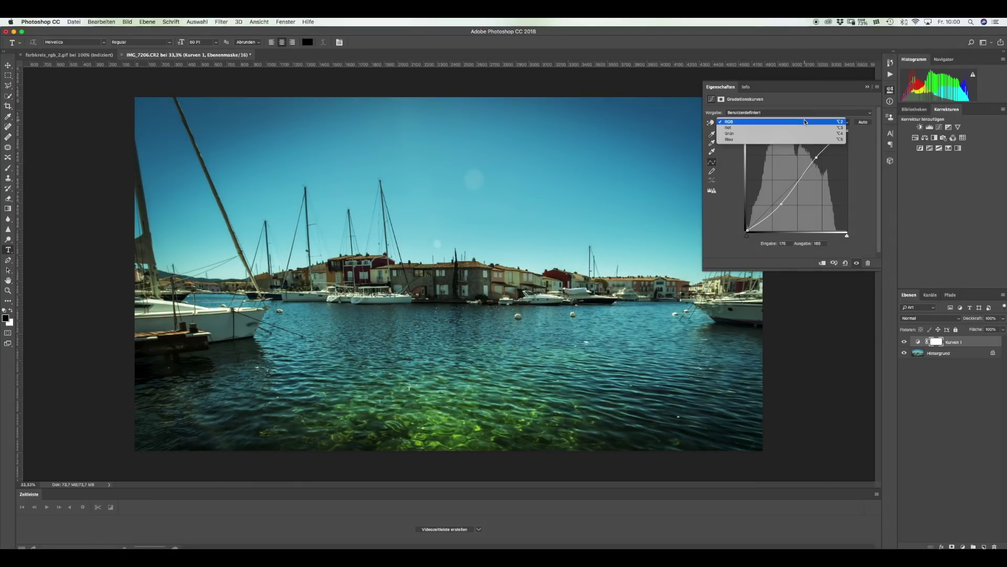
left_click(795, 127)
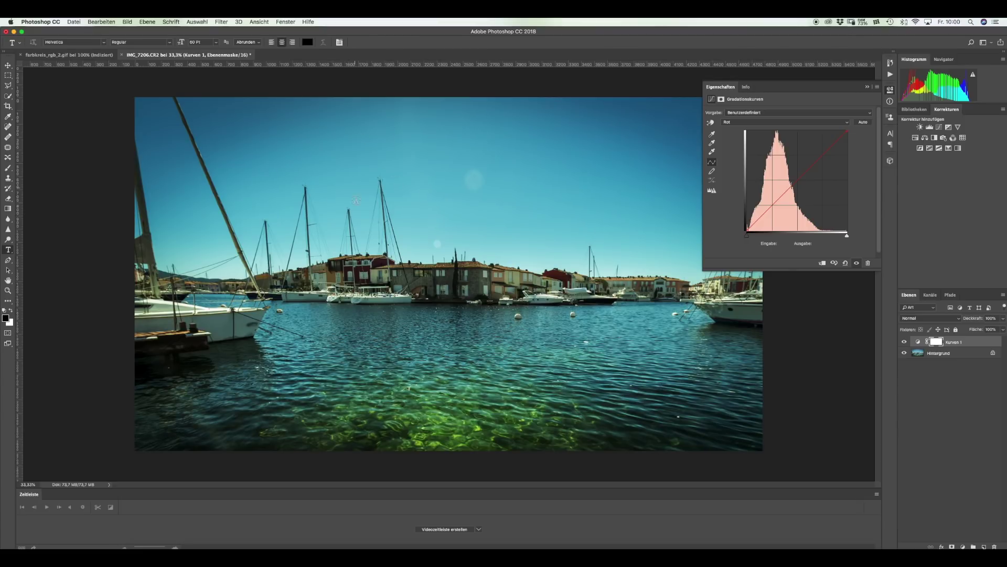
left_click_drag(773, 204, 774, 210)
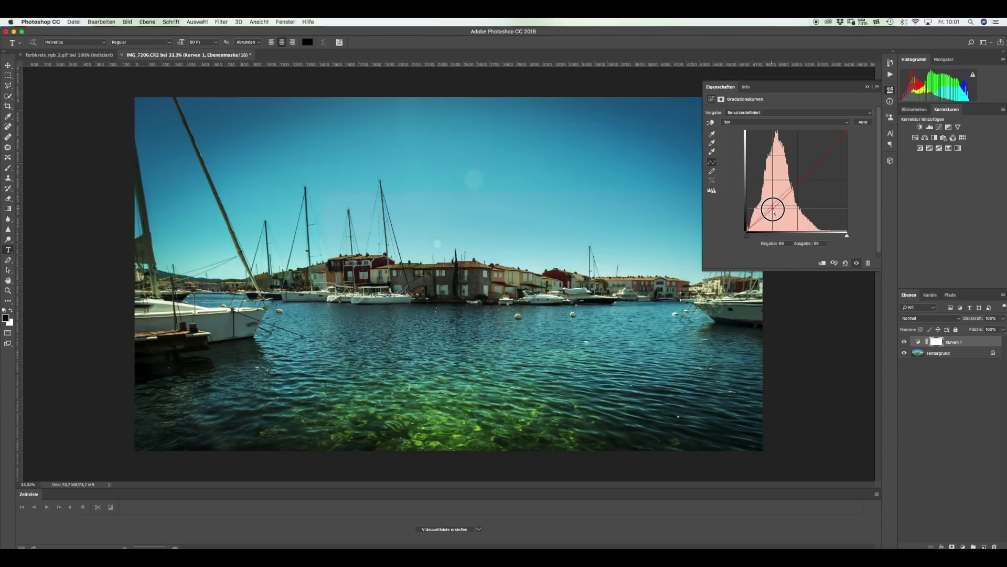
left_click_drag(814, 166, 812, 161)
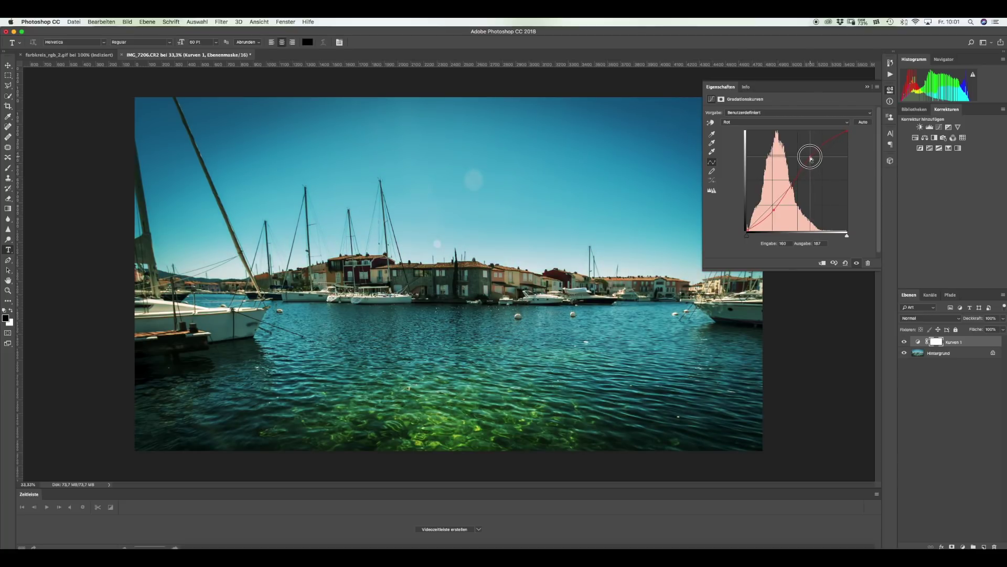
left_click_drag(813, 160, 806, 158)
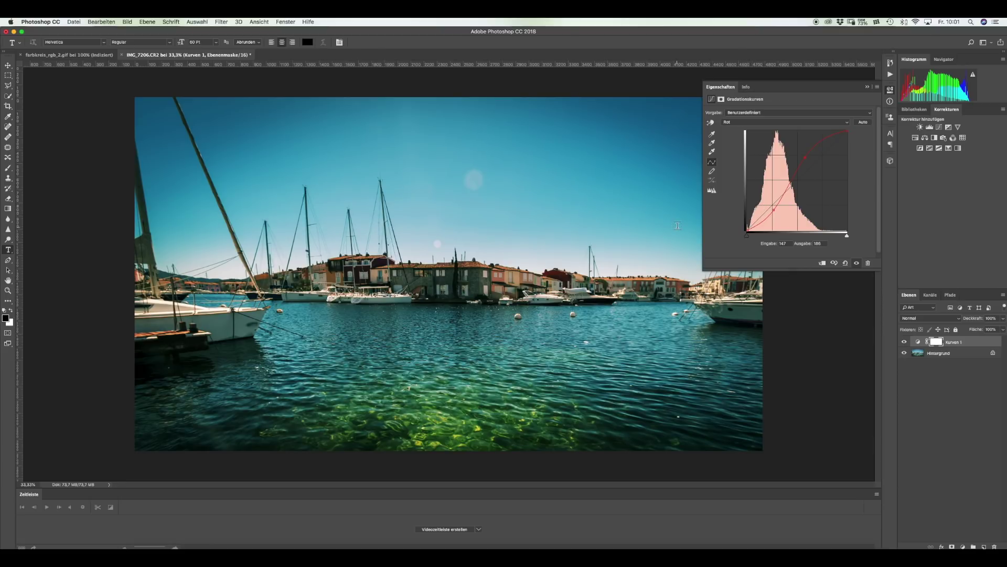